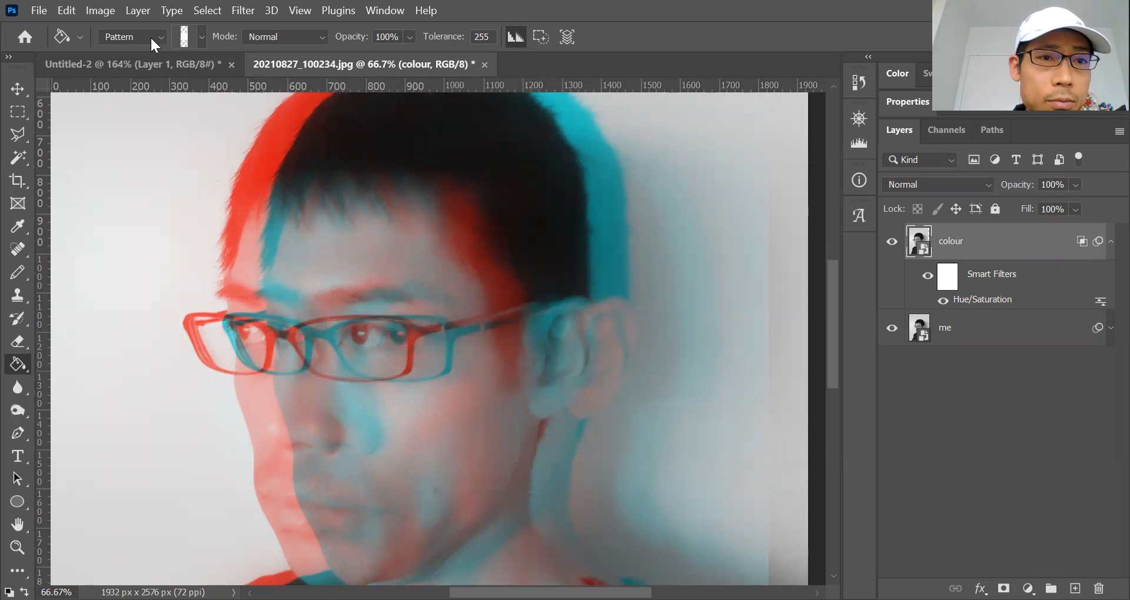
Create a new document of 3 x 3 pixels at 72 pixels/inch with a transparent background.
click(176, 71)
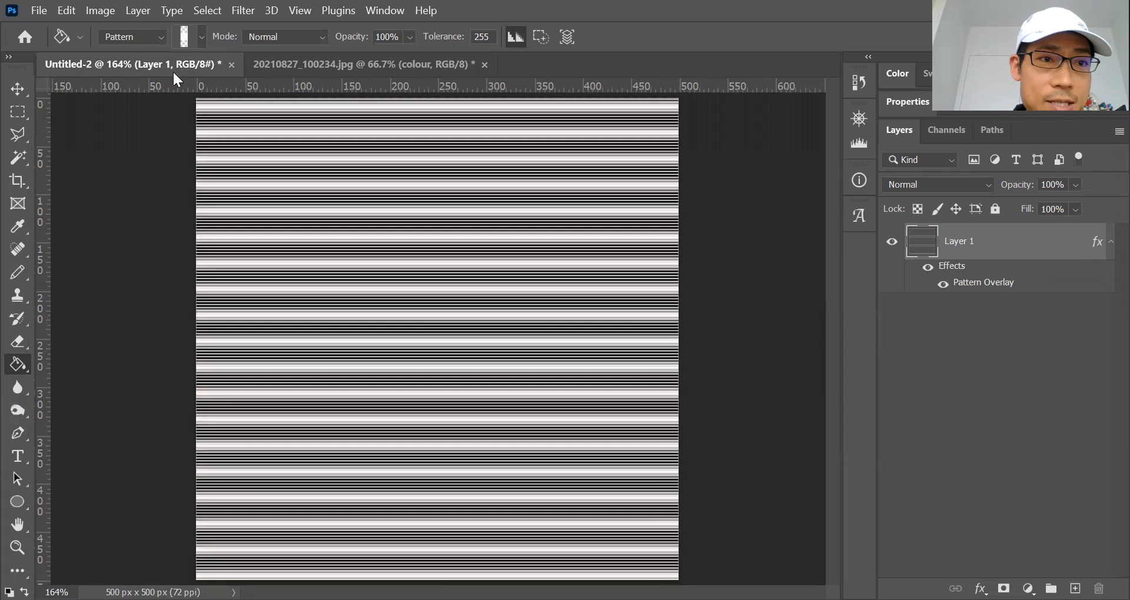
click(40, 11)
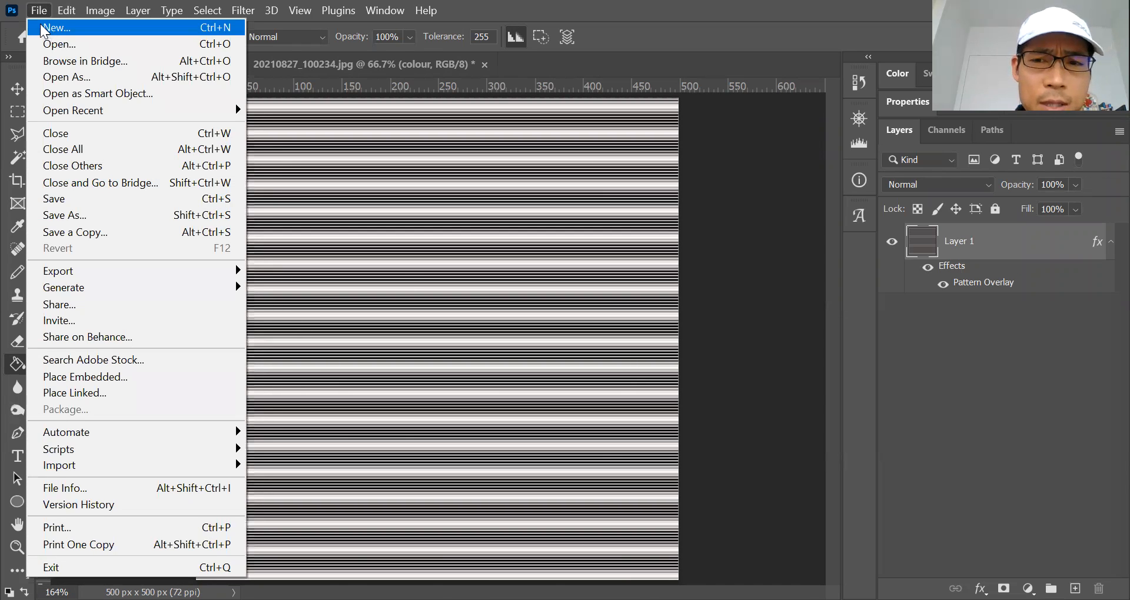
click(46, 30)
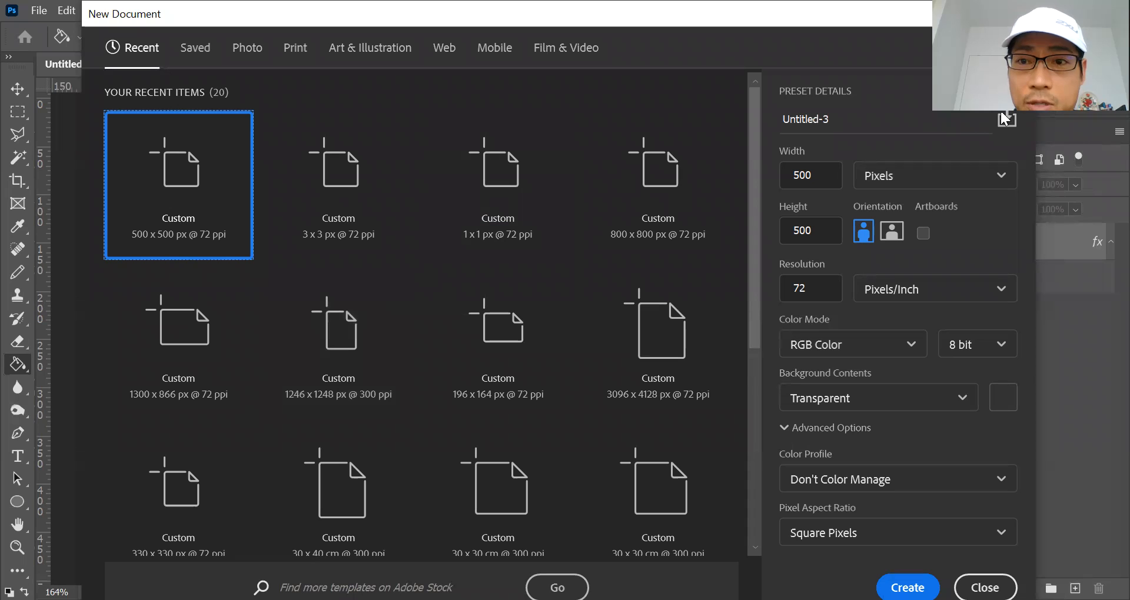
double_click(822, 176)
text(3)
key(Tab)
text(3)
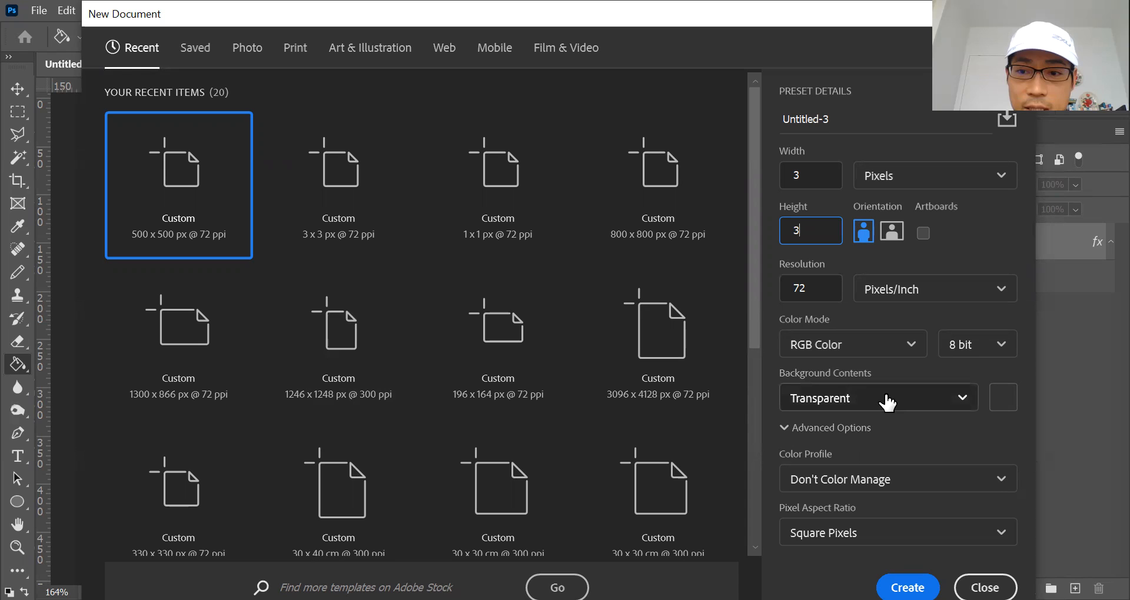
click(908, 589)
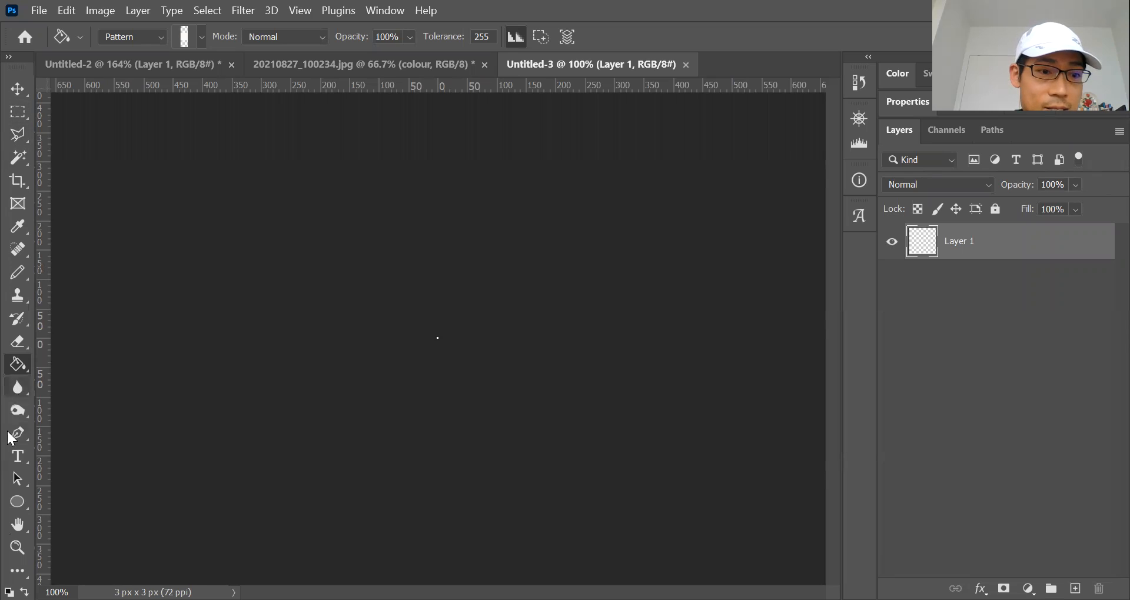
Zoom in on the tiny canvas to a magnification of 3200%.
click(20, 552)
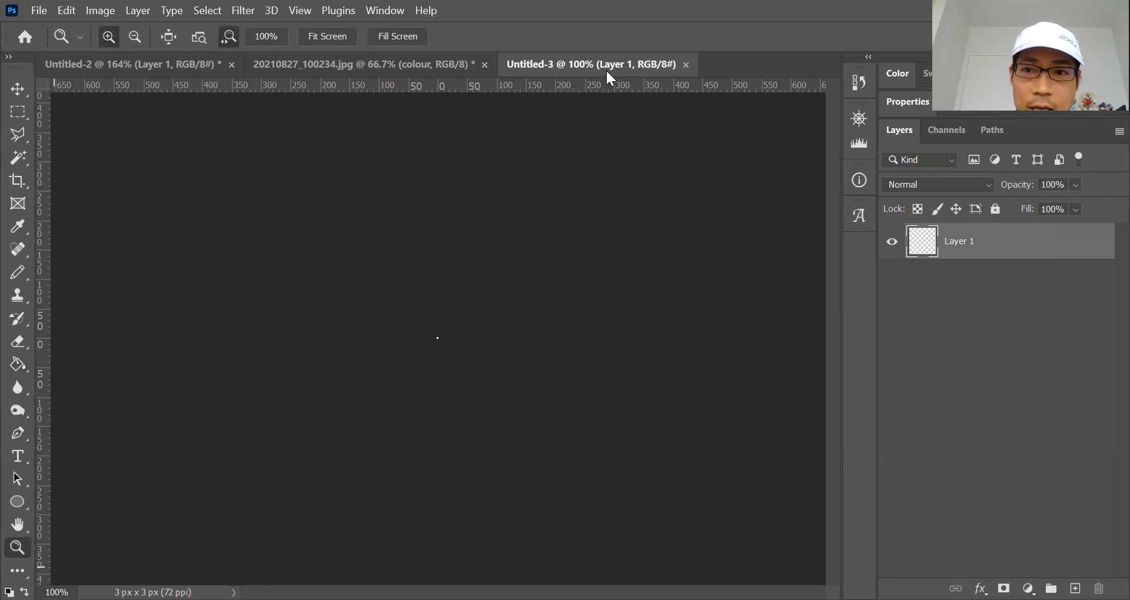
click(447, 336)
click(441, 343)
click(465, 350)
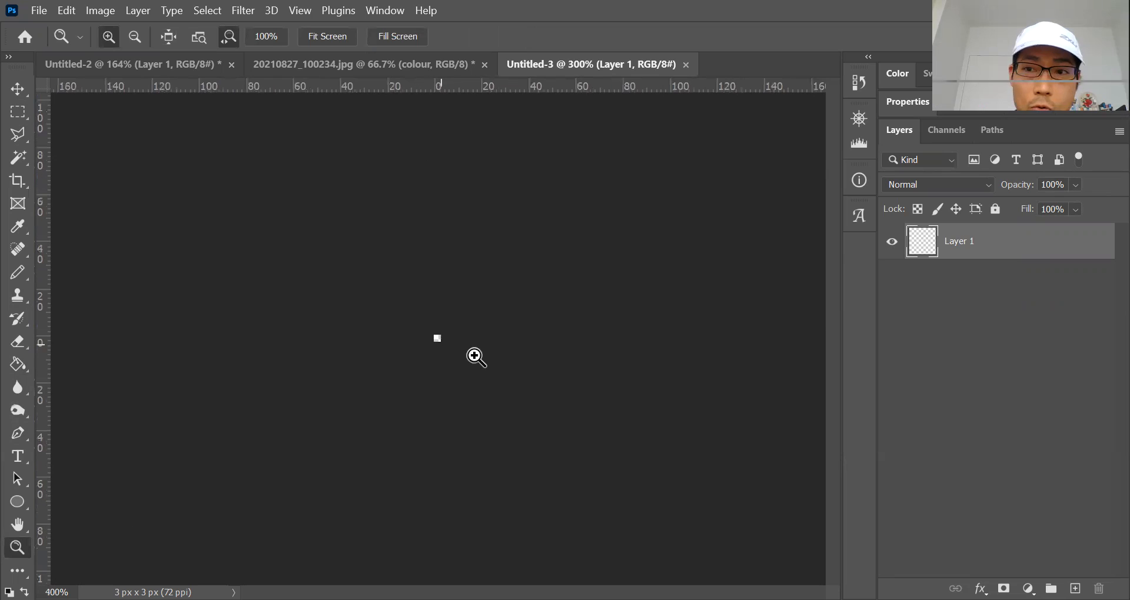
click(861, 118)
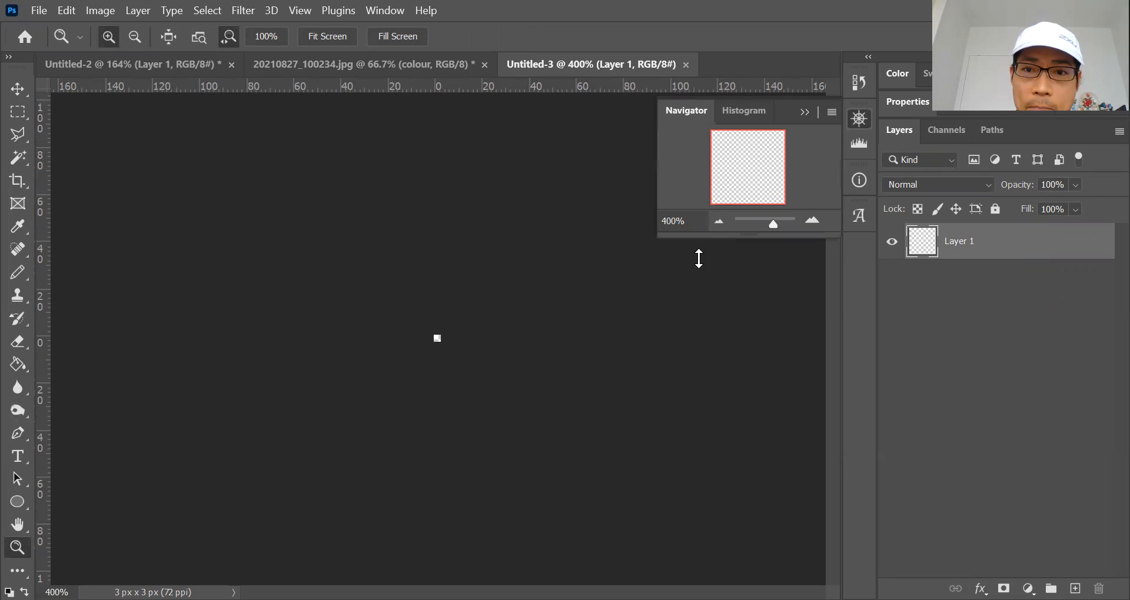
double_click(677, 223)
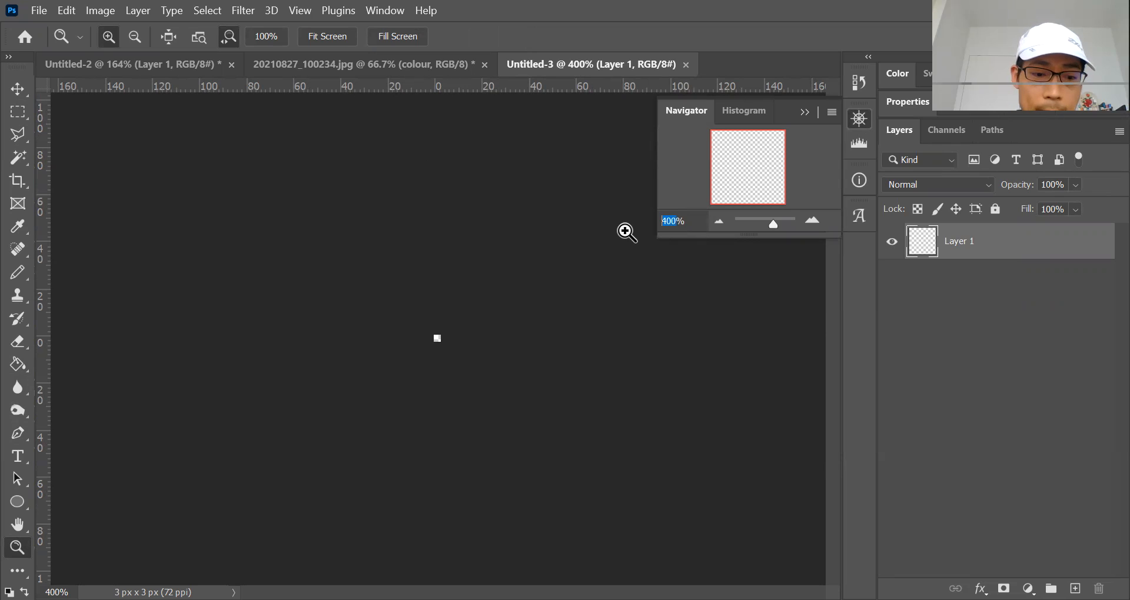
text(3200)
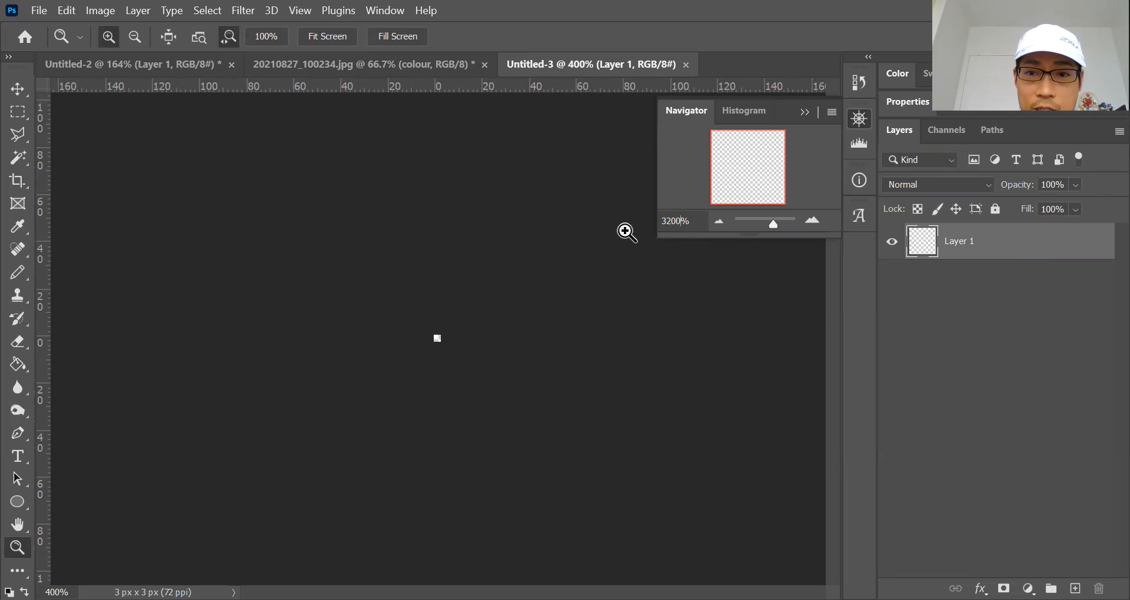
key(Return)
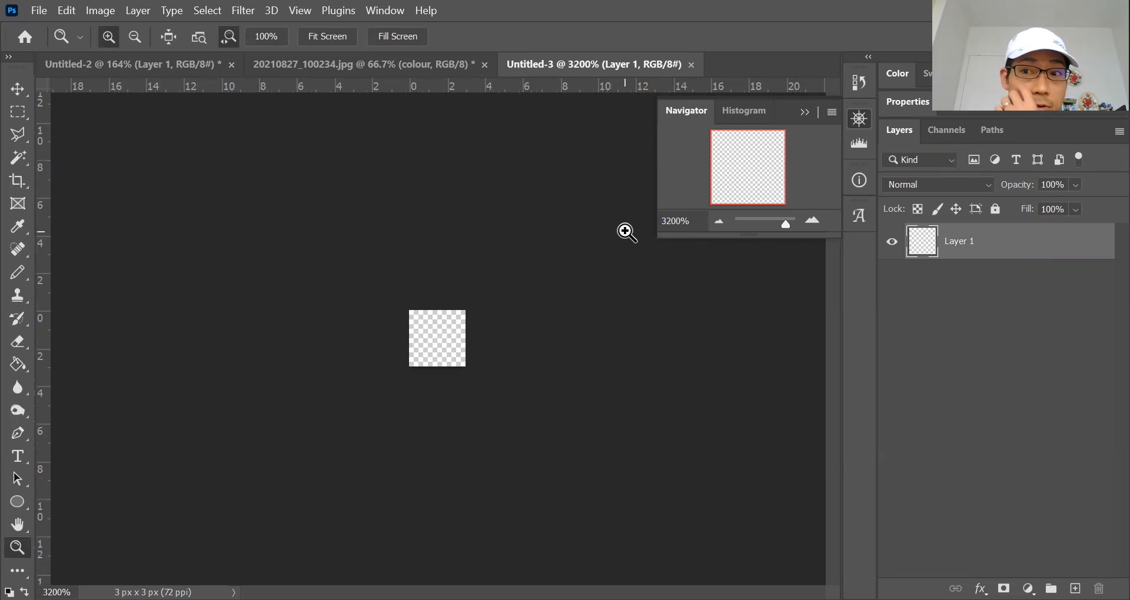
Draw a white 1 px horizontal line across the middle row of the canvas with the Pencil tool.
click(19, 278)
right_click(19, 278)
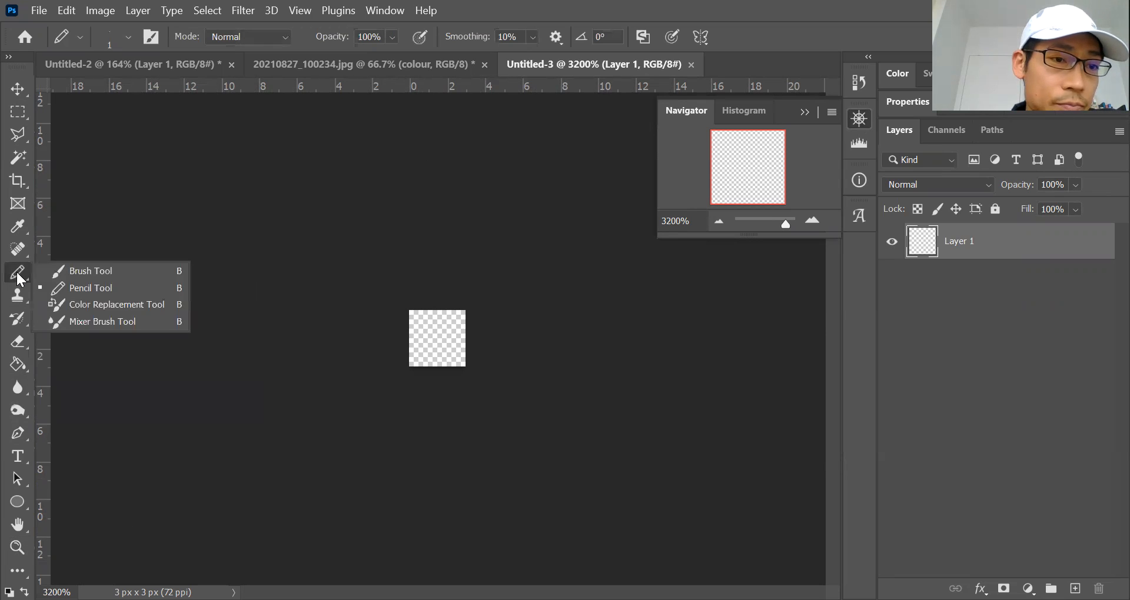
click(61, 286)
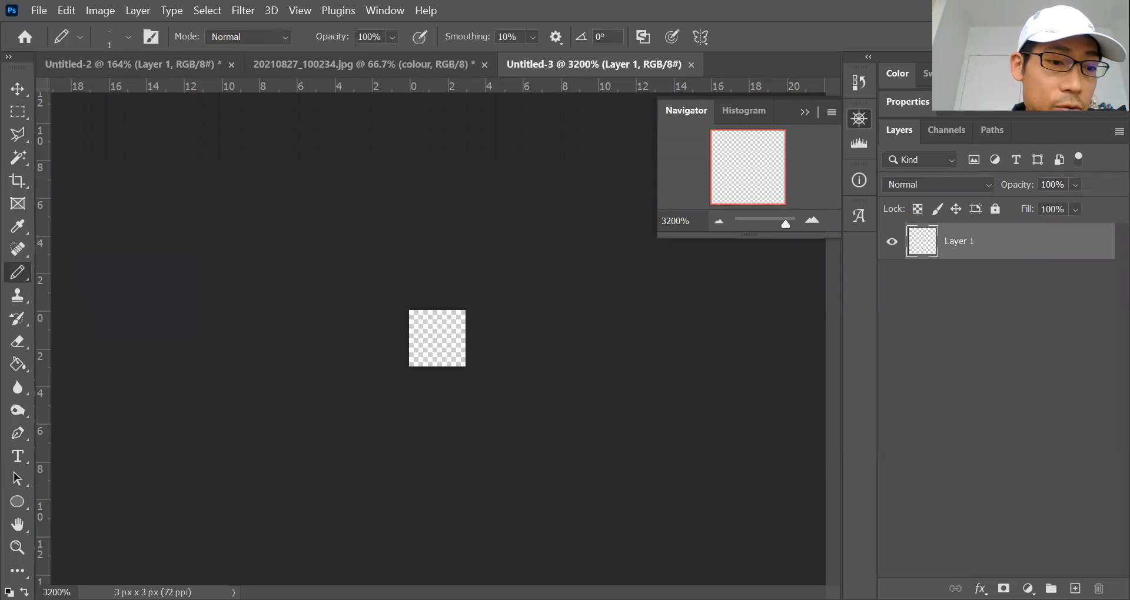
click(903, 76)
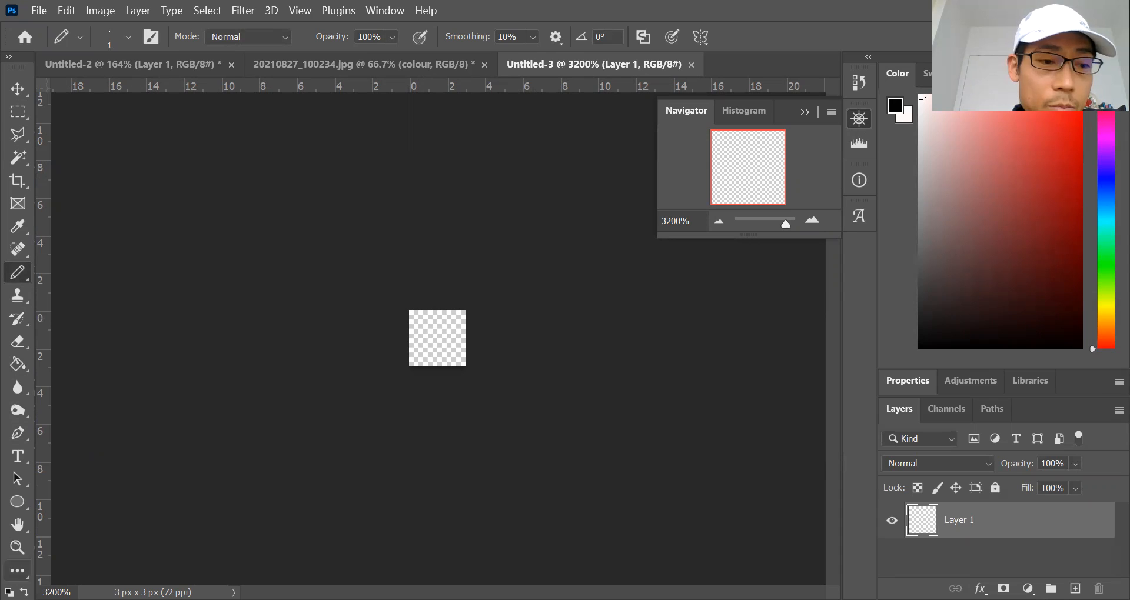
key(x)
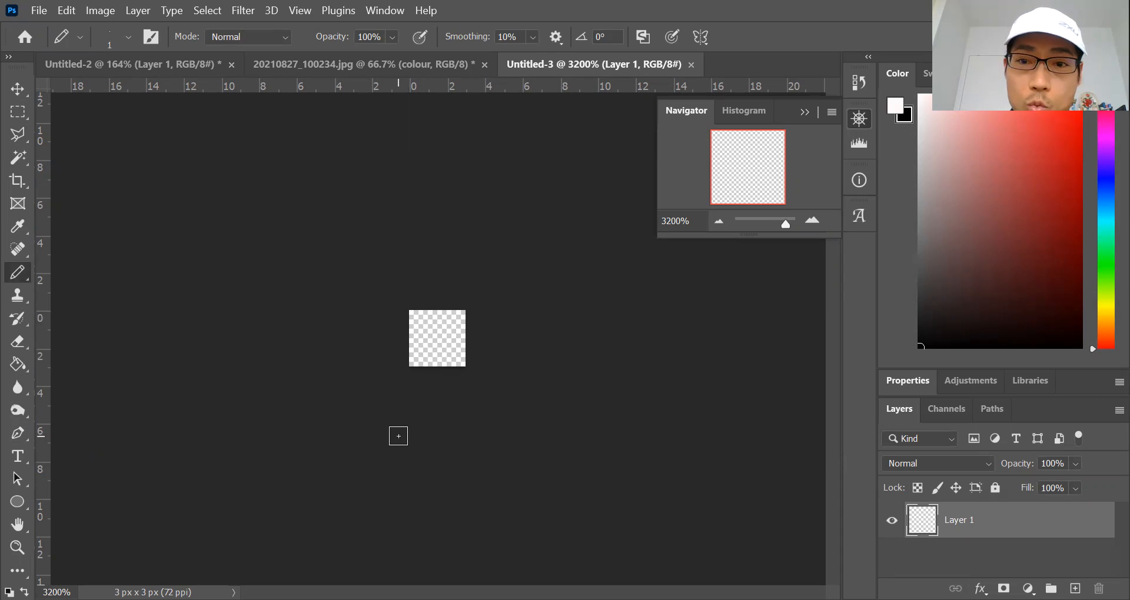
click(418, 339)
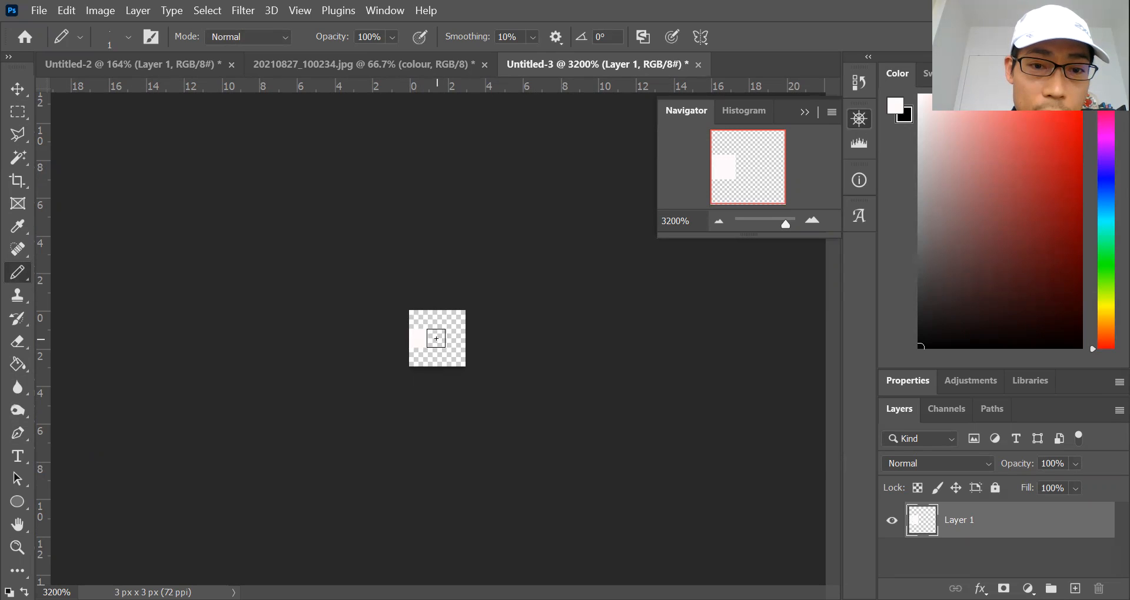
drag(436, 338, 452, 339)
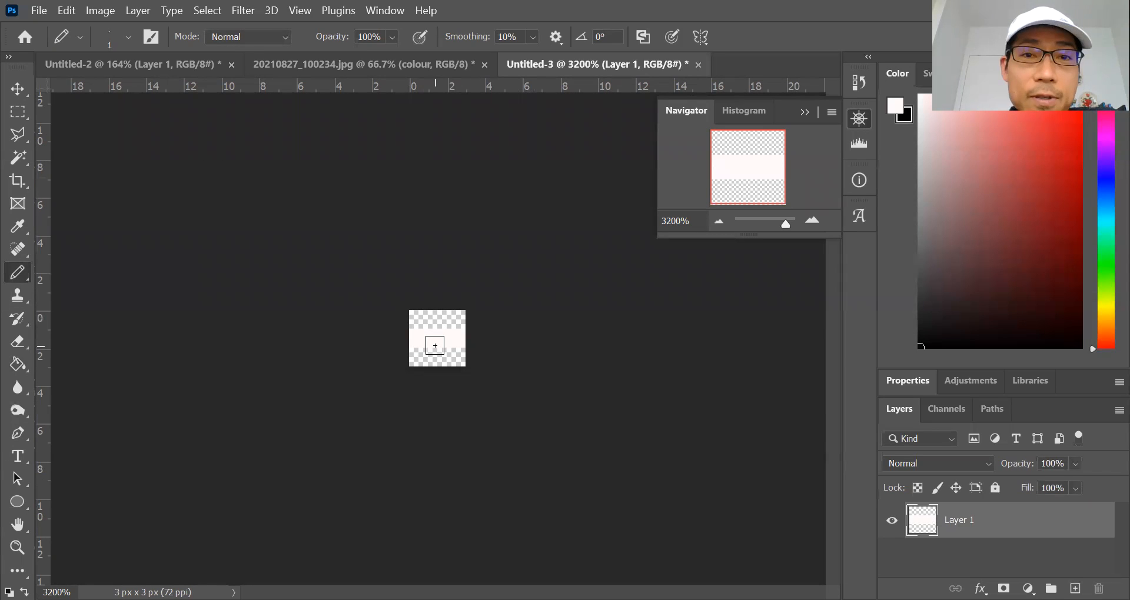
Define the canvas with the white line as a pattern named "Horizontal line".
click(66, 10)
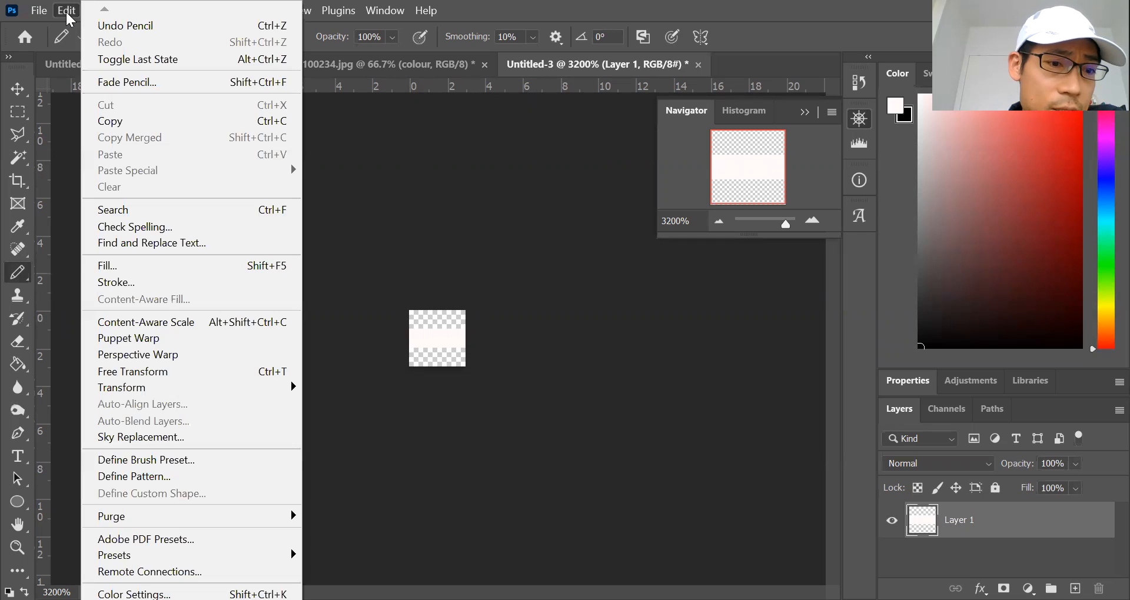
click(151, 478)
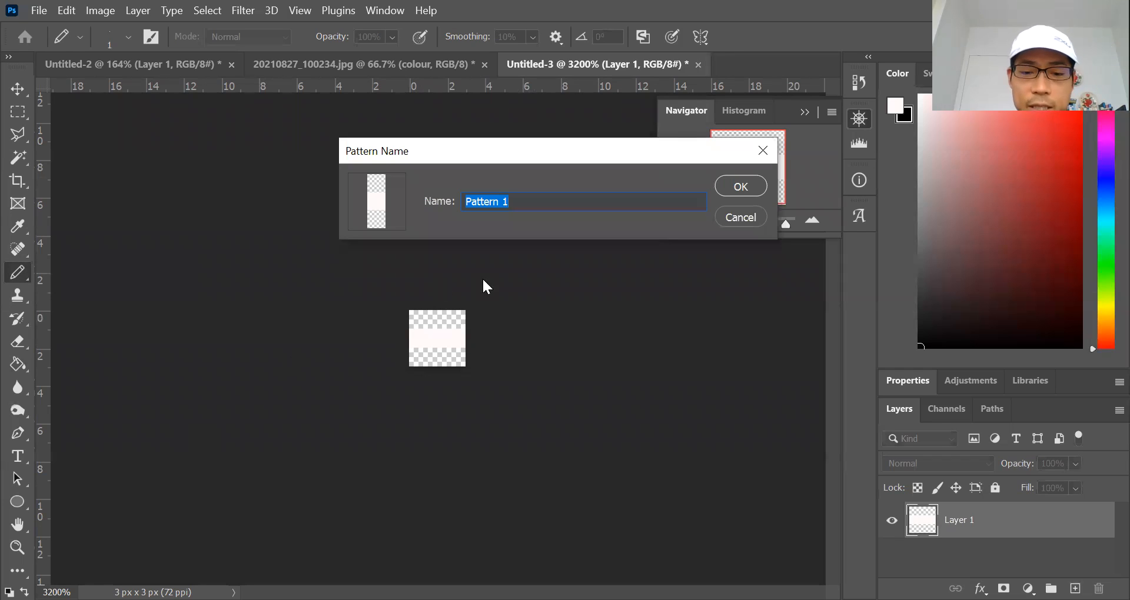
text(Hori)
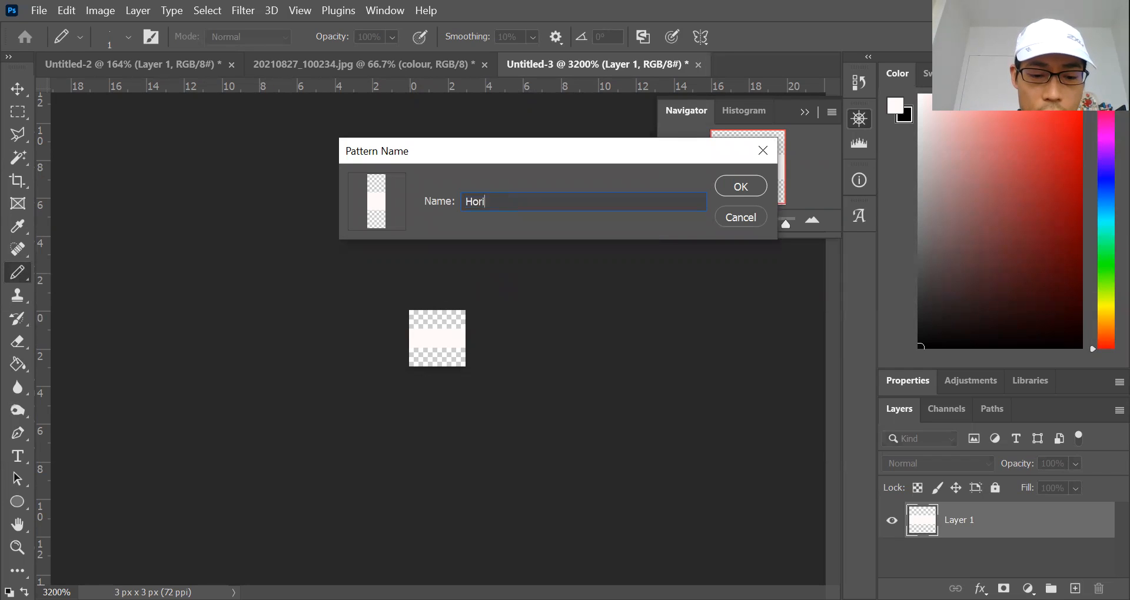
text(zontal line)
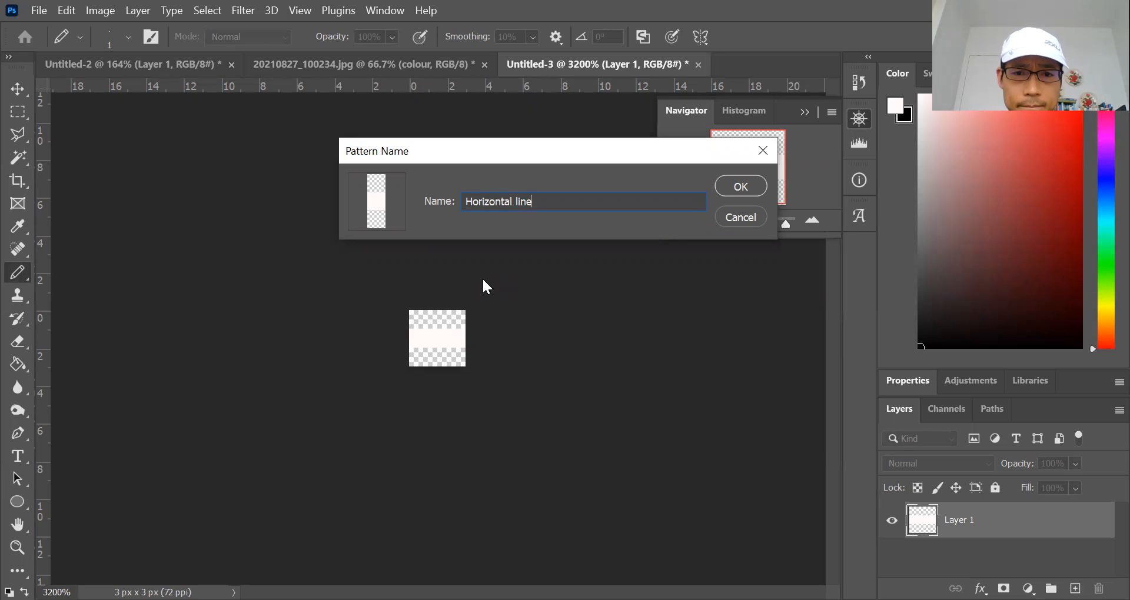
click(741, 187)
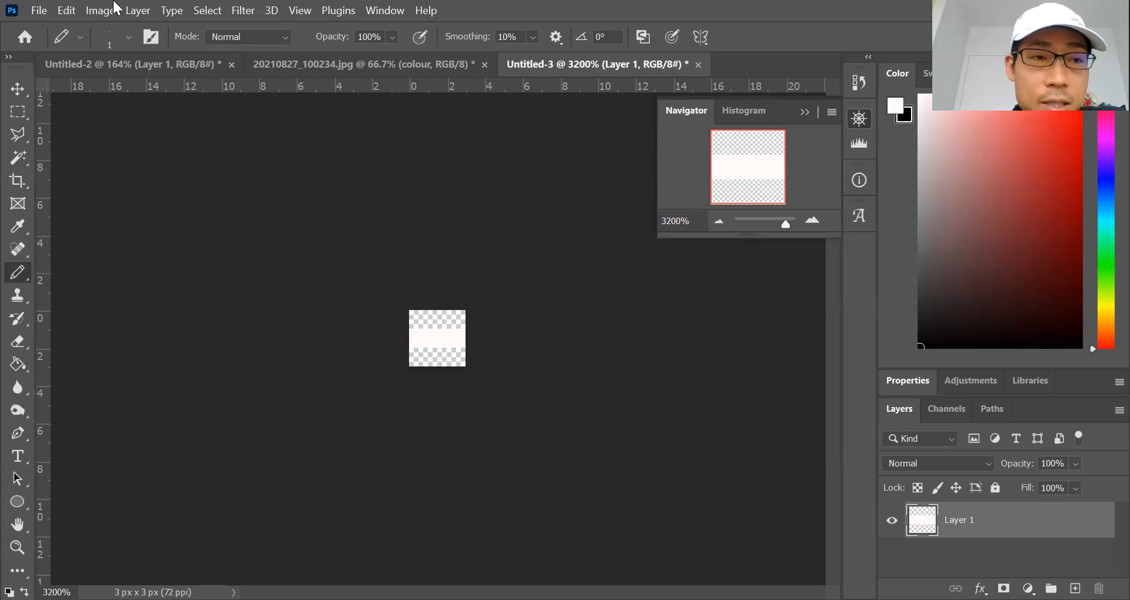
Create a new document of 500 x 500 pixels at 72 pixels/inch with a transparent background.
click(39, 11)
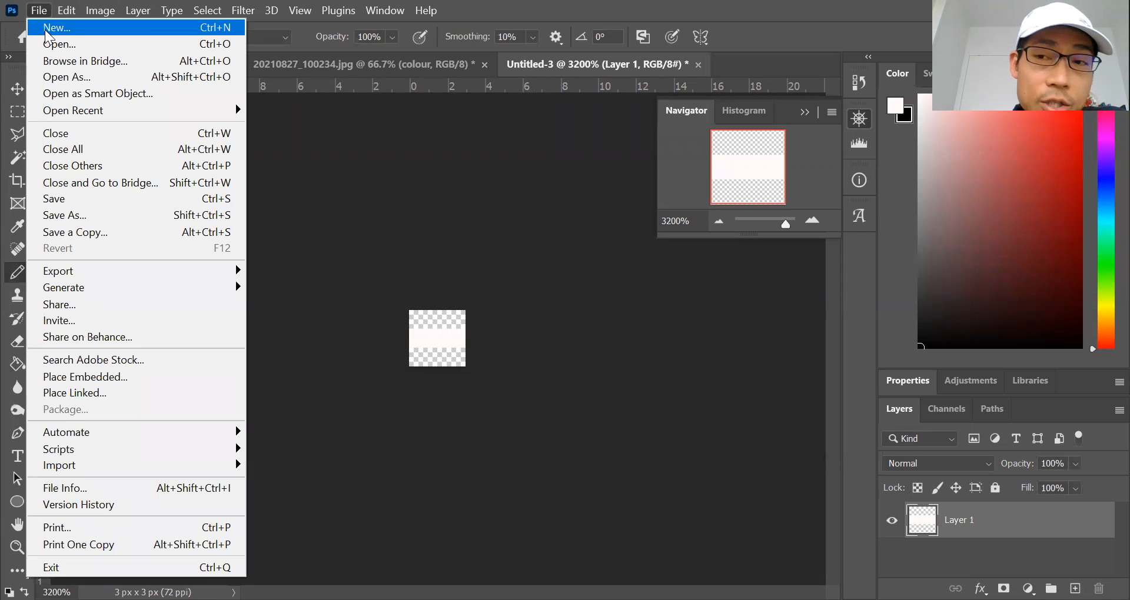
click(48, 30)
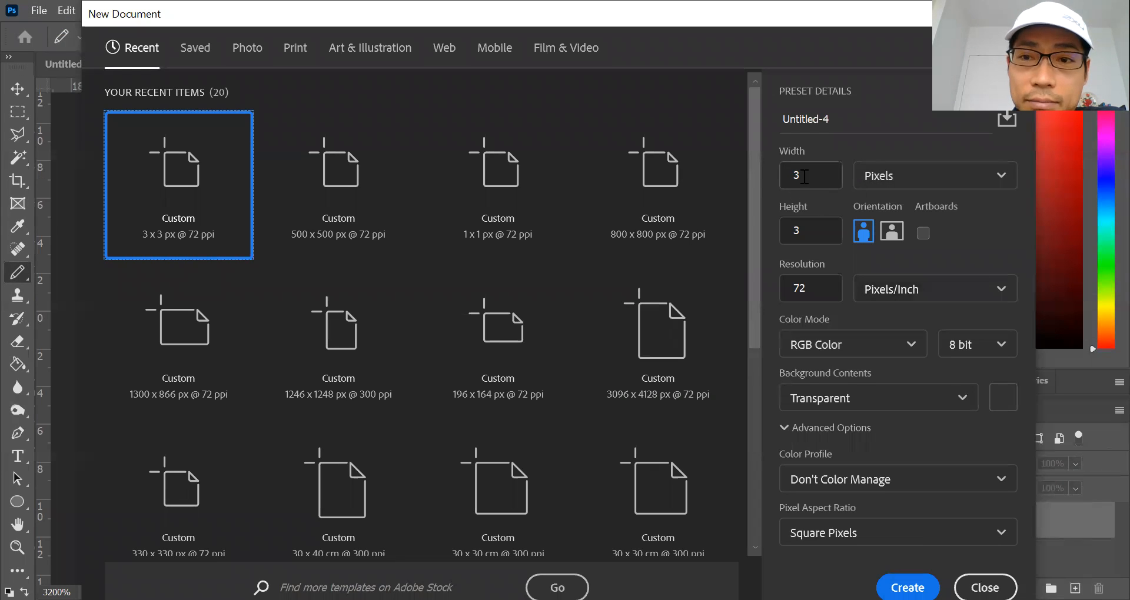
double_click(805, 178)
text(500)
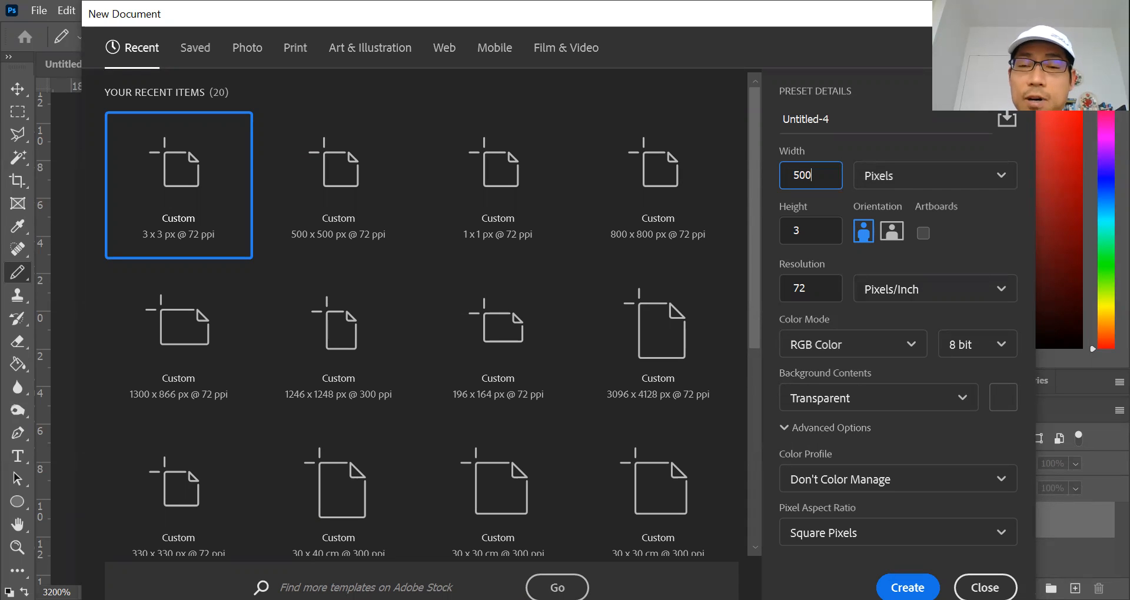
double_click(814, 226)
text(500)
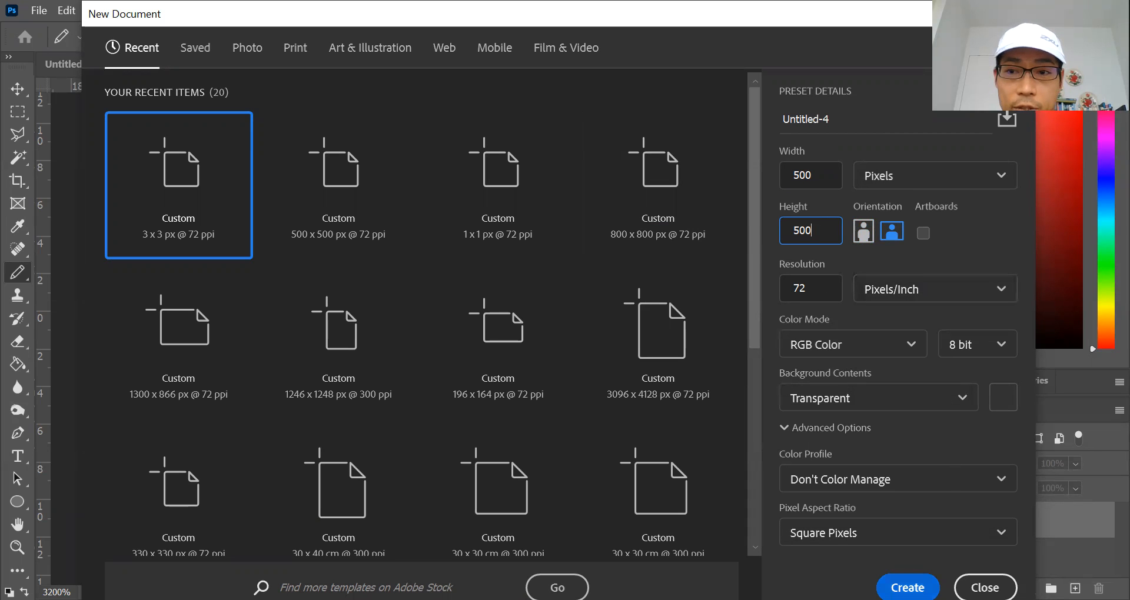
key(Return)
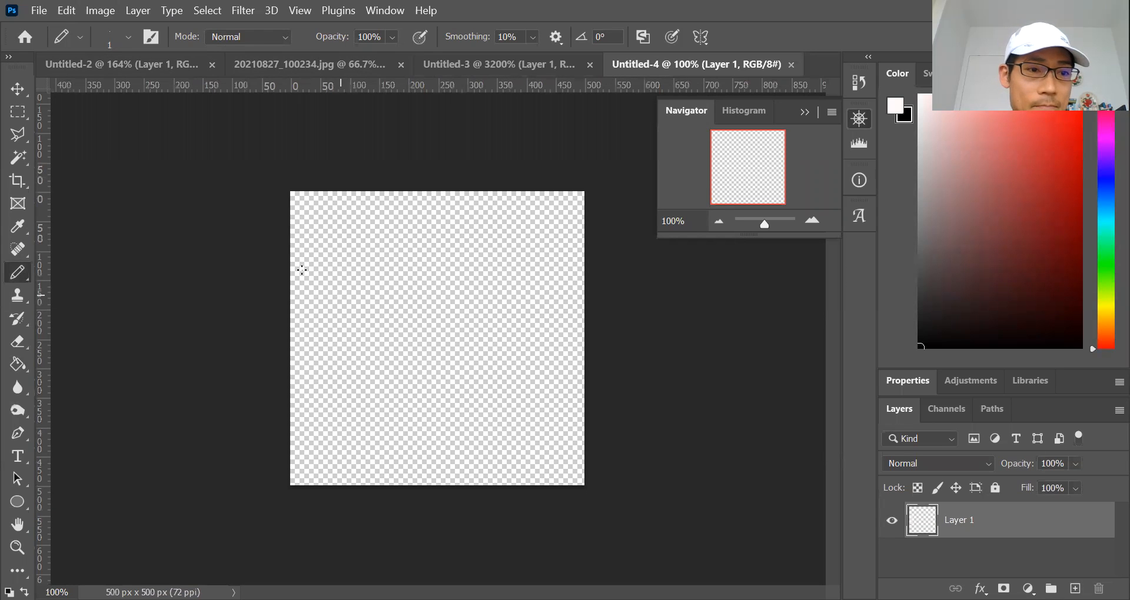
Fill Layer 1 with black using the Paint Bucket tool with the Foreground source.
click(18, 365)
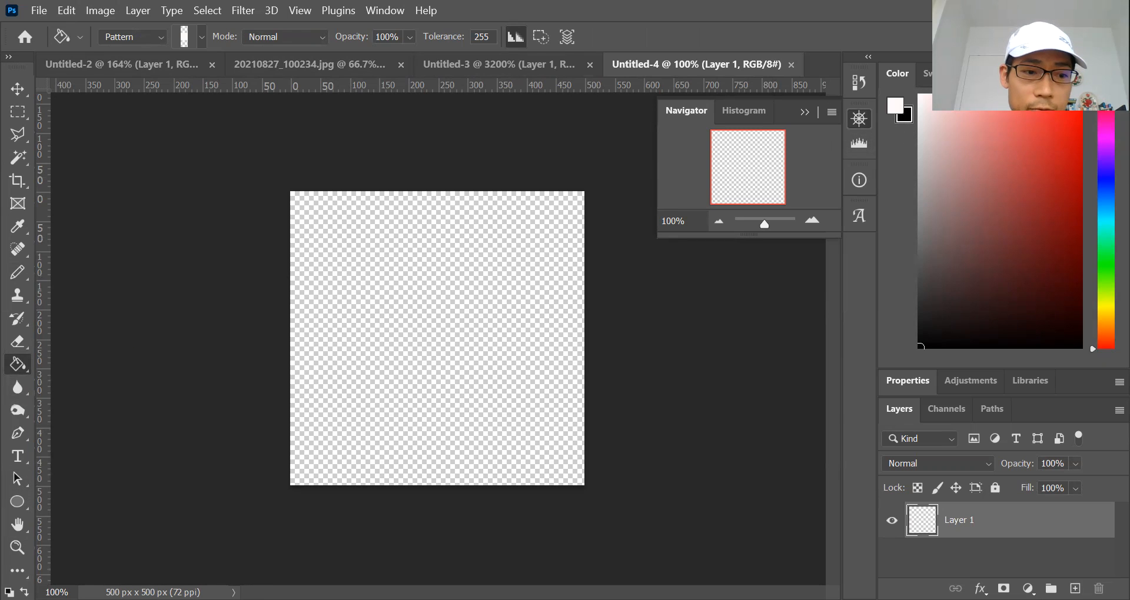
click(24, 592)
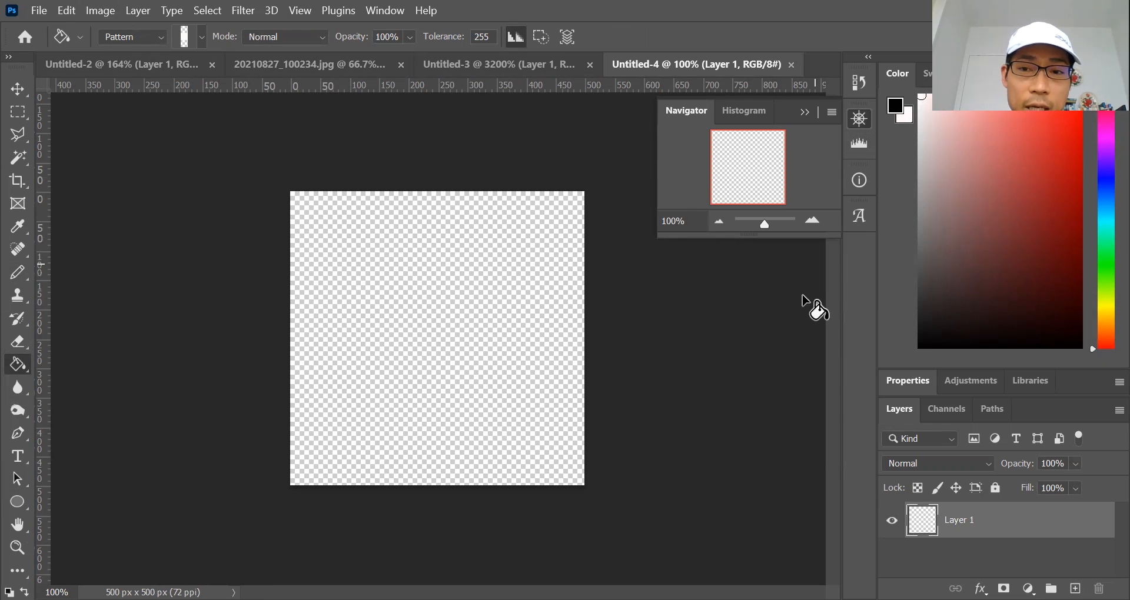
click(508, 369)
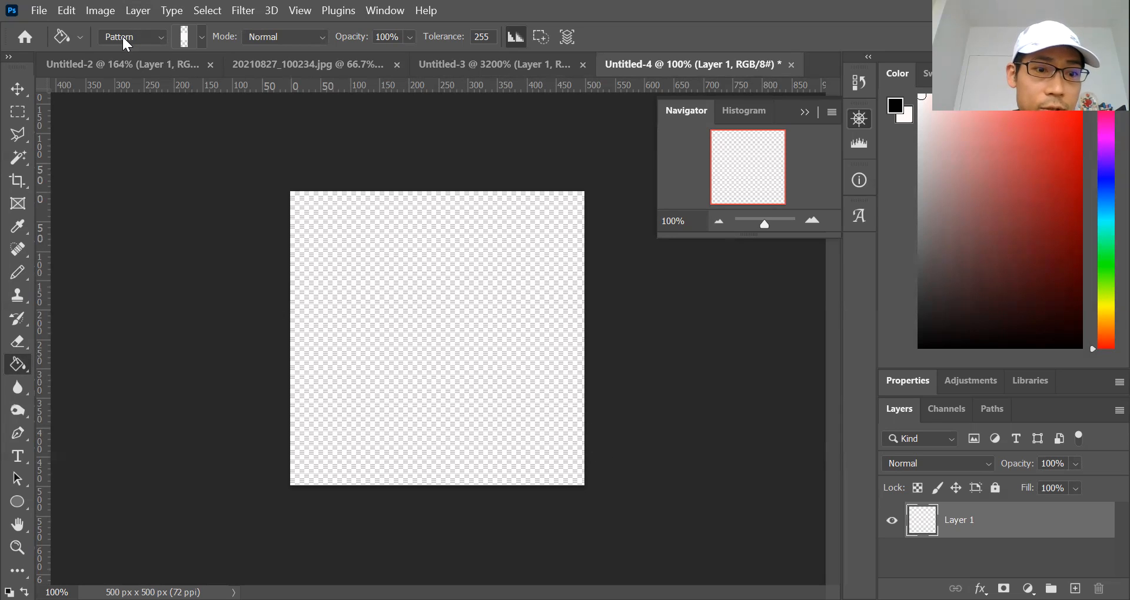
key(ctrl+z)
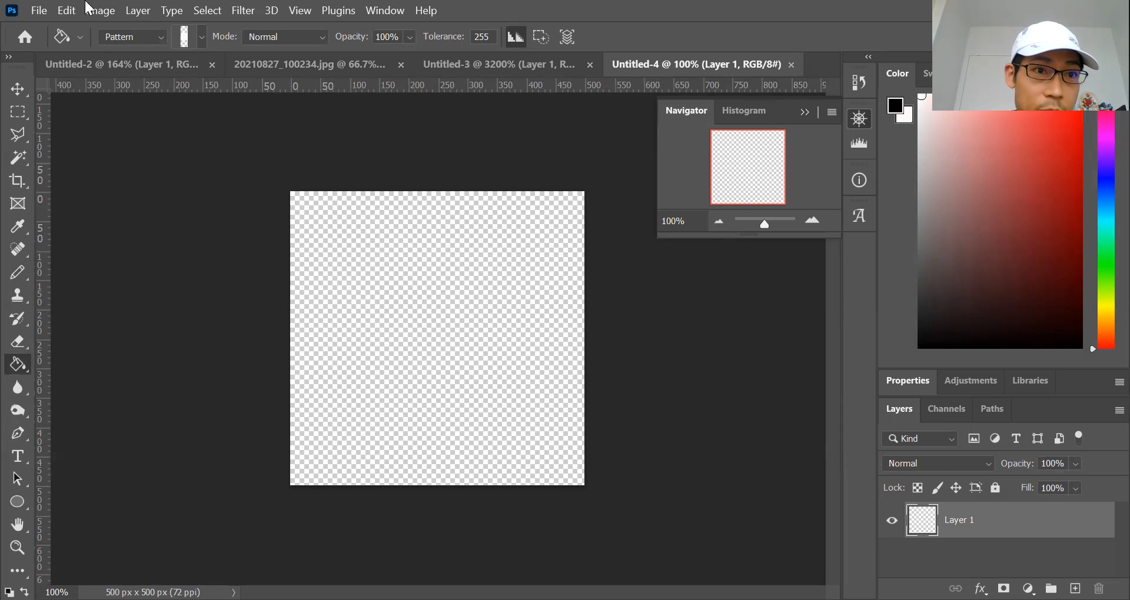
click(136, 37)
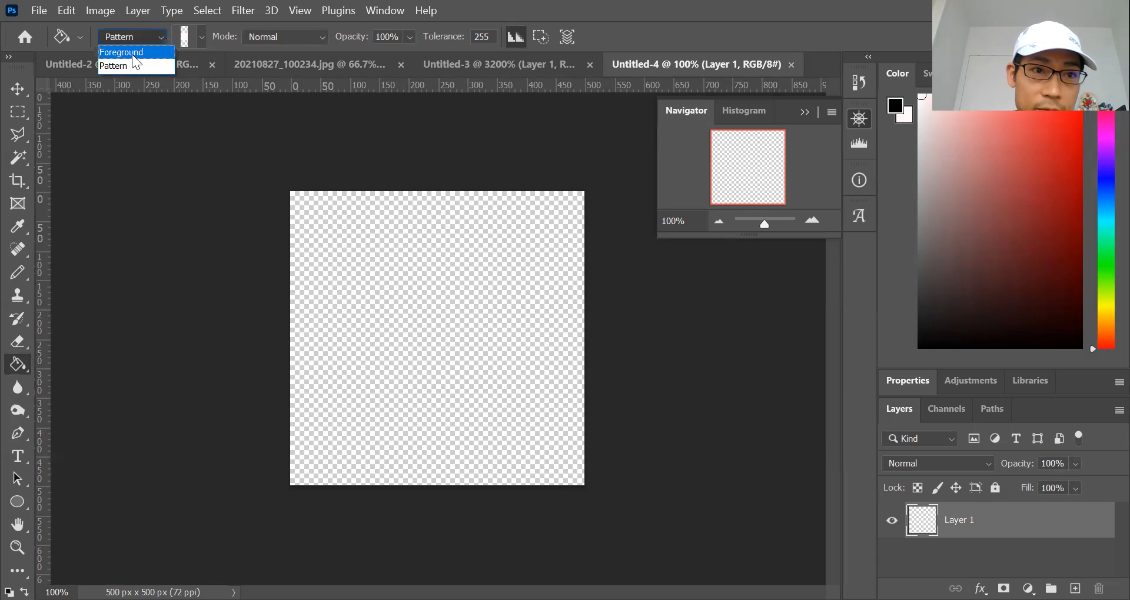
click(132, 53)
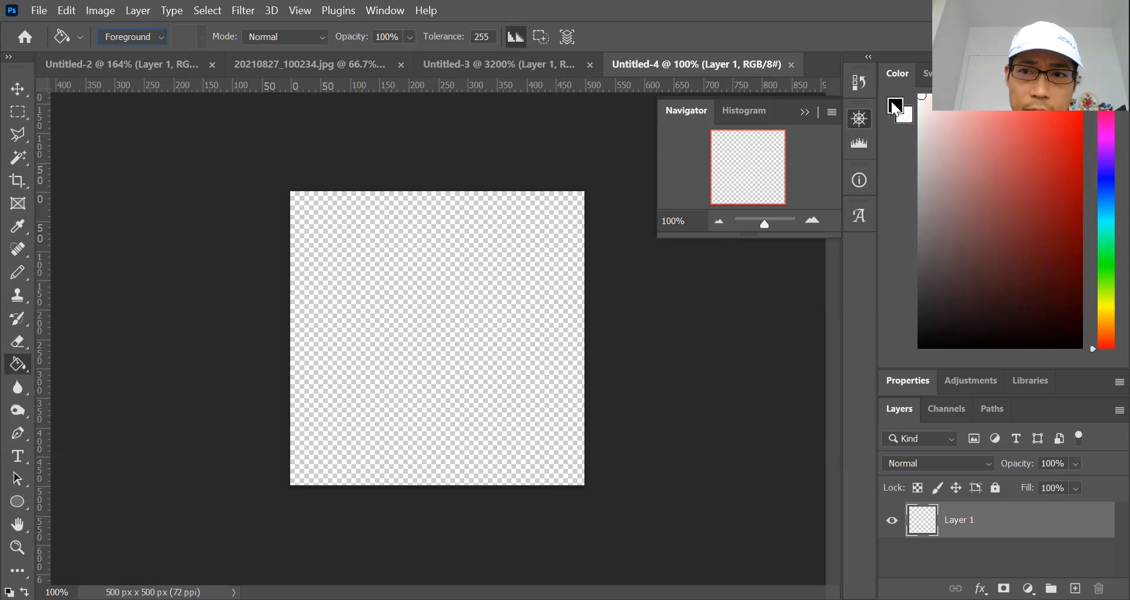
click(519, 328)
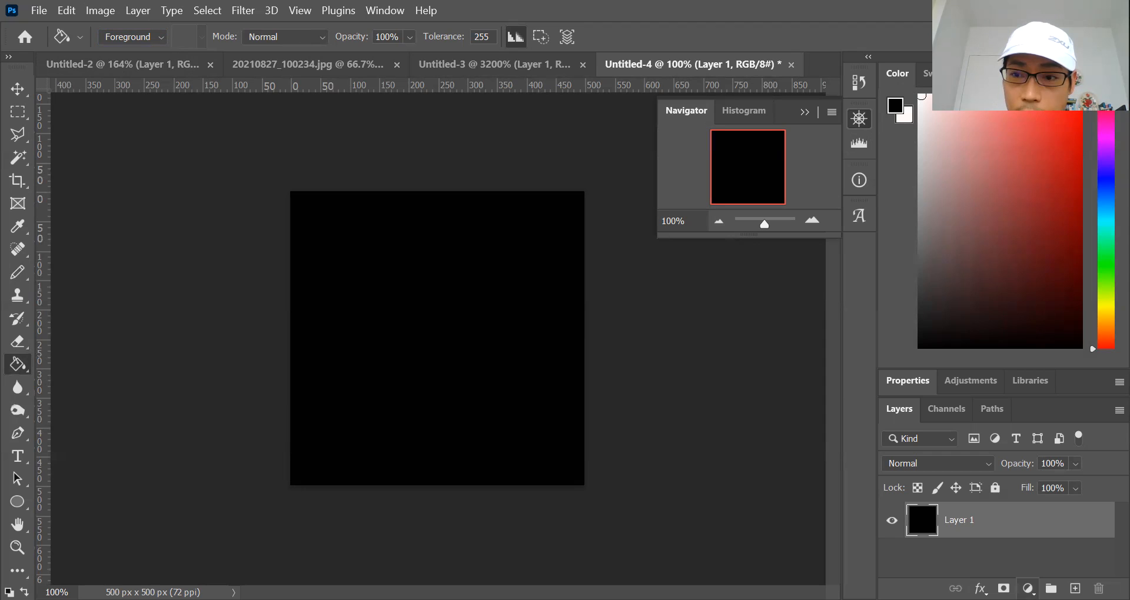
Add a new layer above the black layer and fill it with the horizontal line pattern using the Paint Bucket tool.
click(1028, 589)
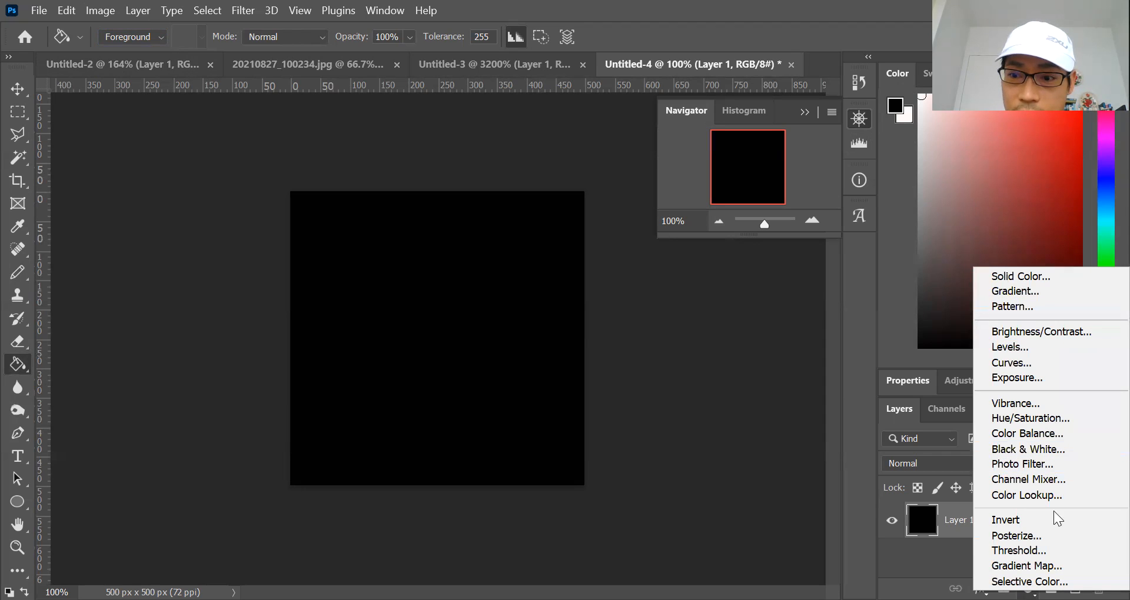
click(1075, 588)
click(1076, 588)
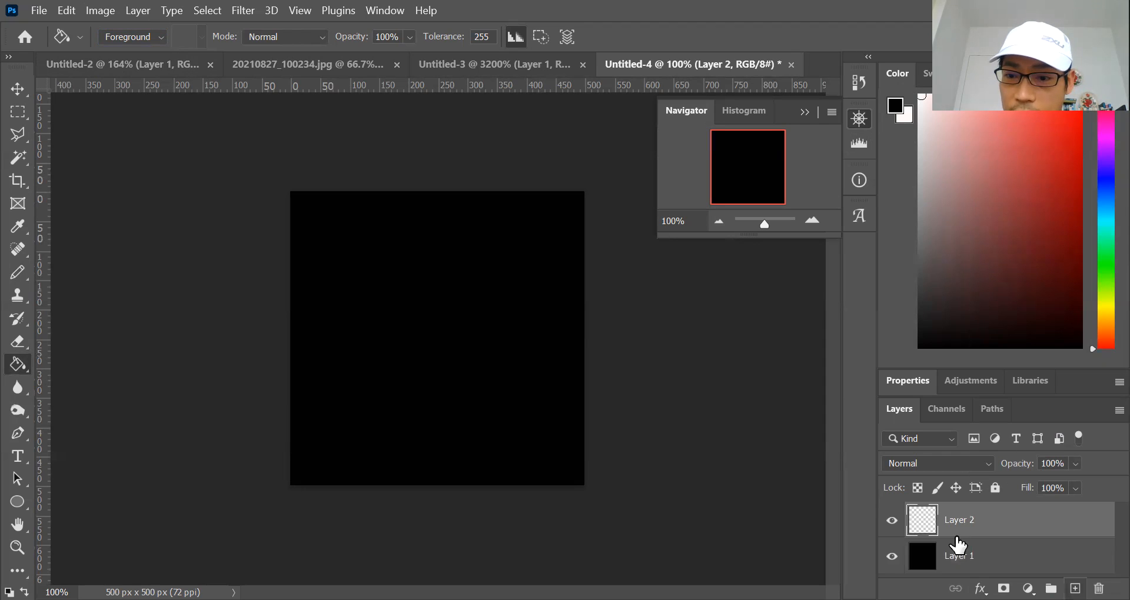
click(686, 114)
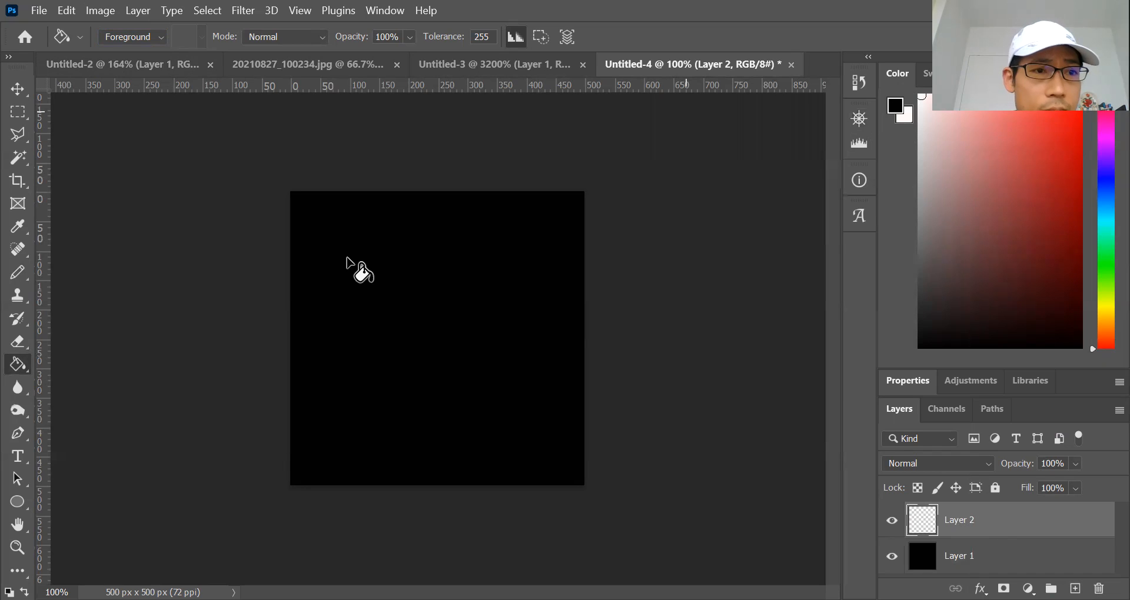
click(132, 36)
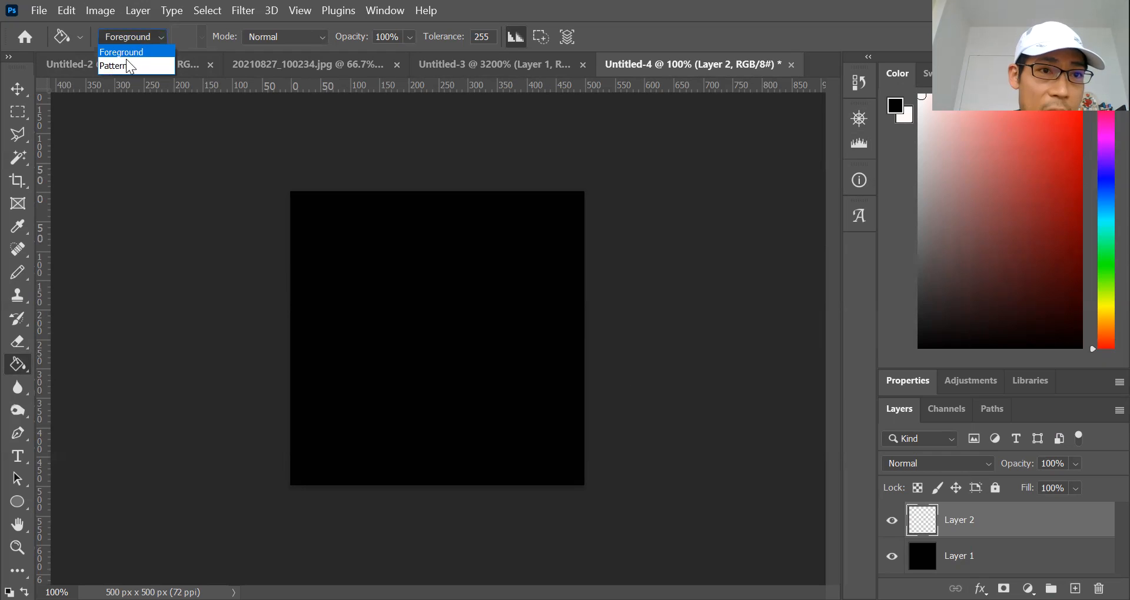
click(129, 67)
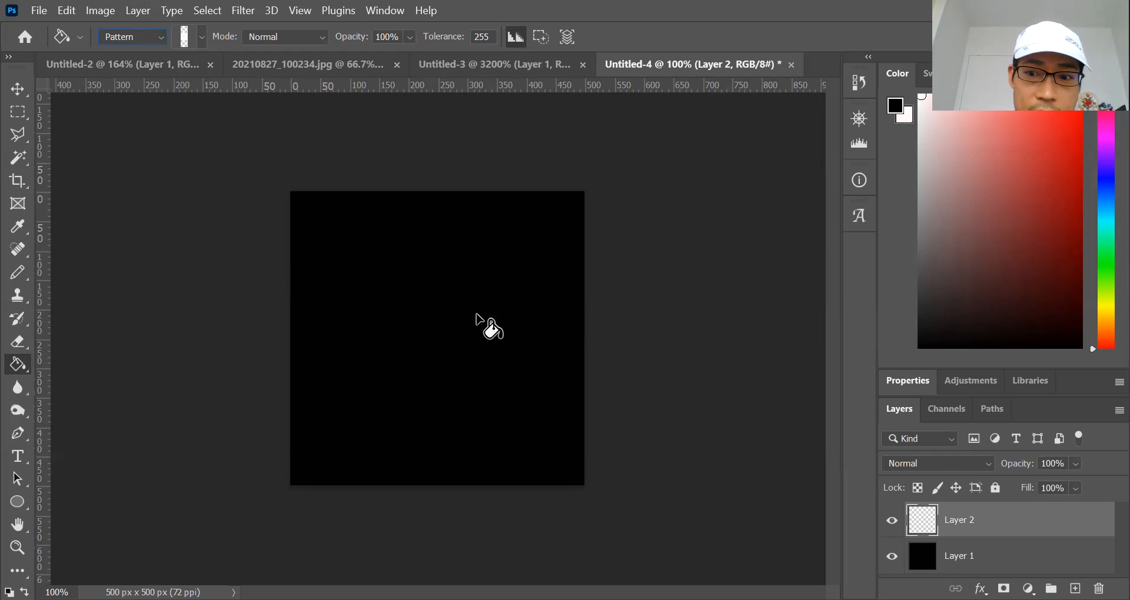
click(484, 324)
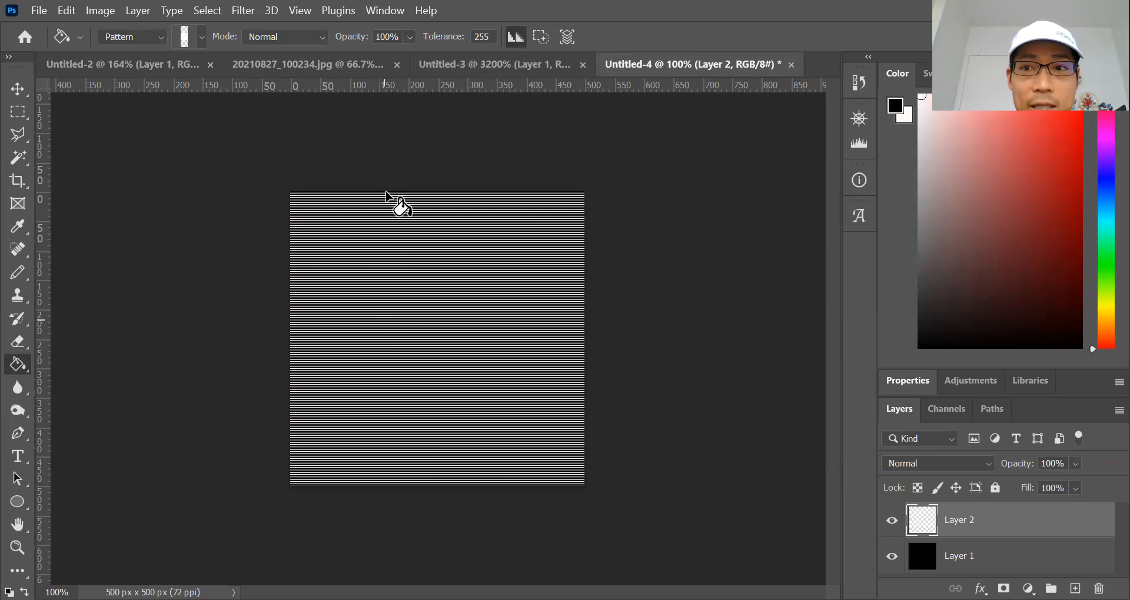
Switch to the 20210827_100234.jpg document, make more room for its layer list and collapse the colour layer's smart filters.
click(322, 65)
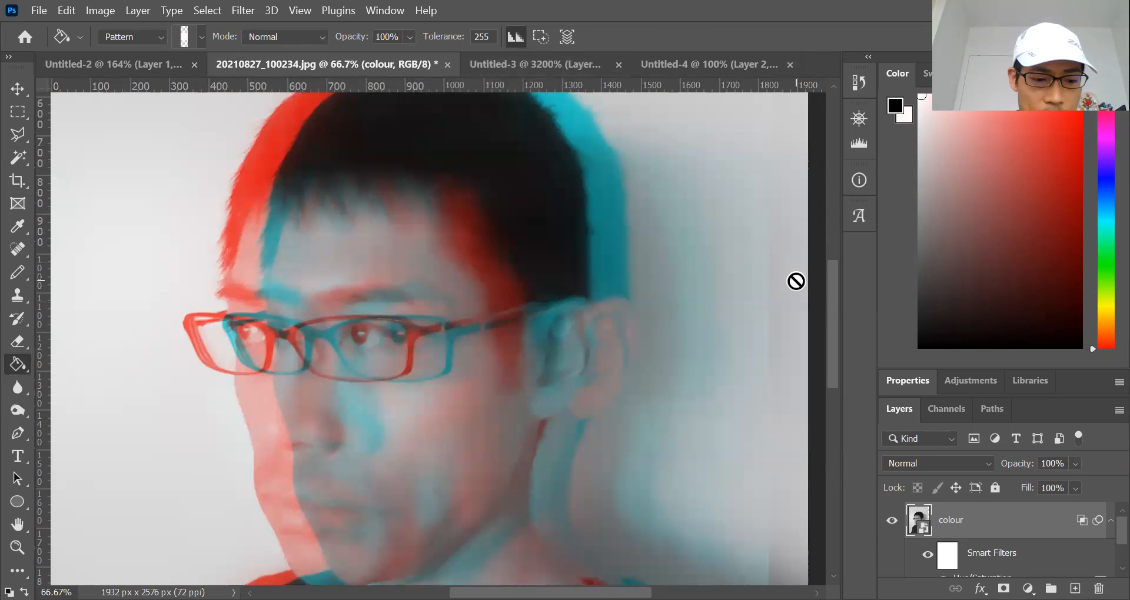
key(ctrl+0)
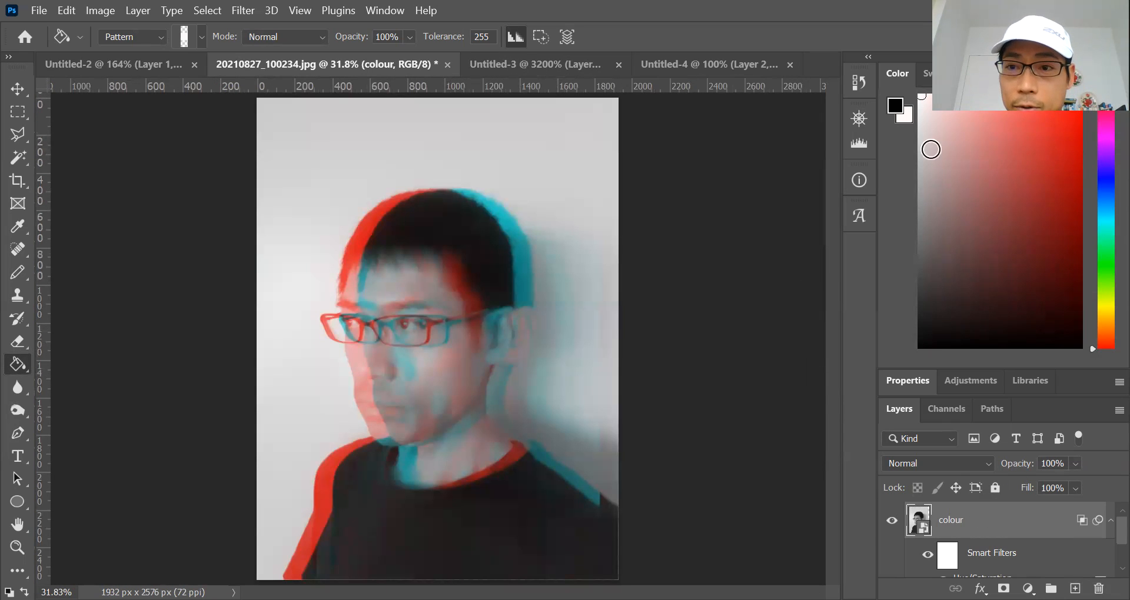
double_click(900, 408)
double_click(899, 74)
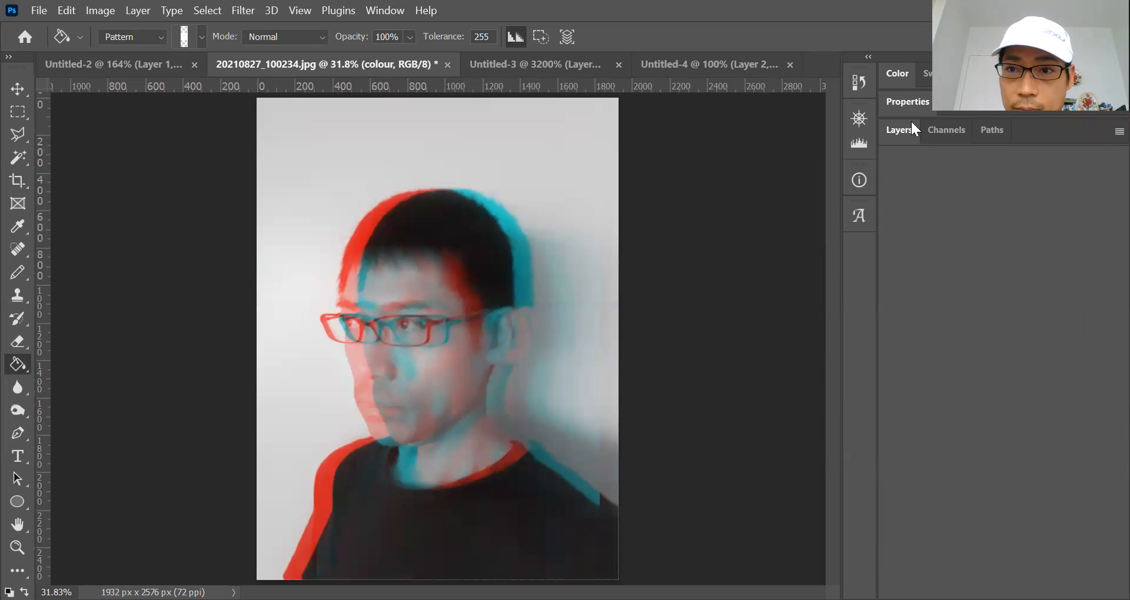
click(901, 130)
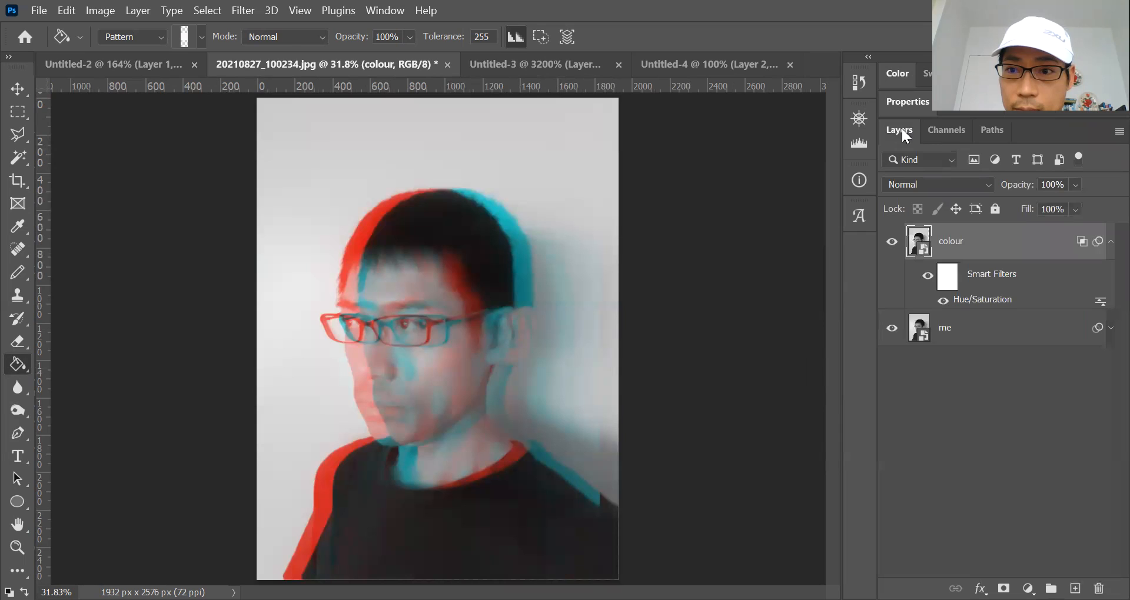
click(1104, 243)
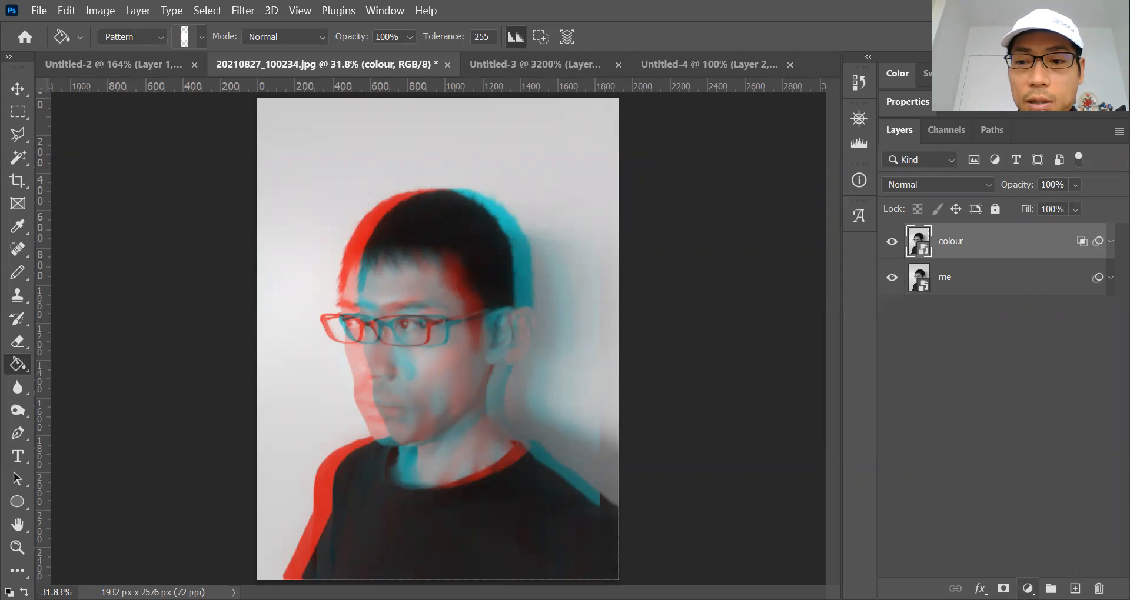
Add a Solid Color fill layer with the colour 010101 above the colour layer.
click(1027, 589)
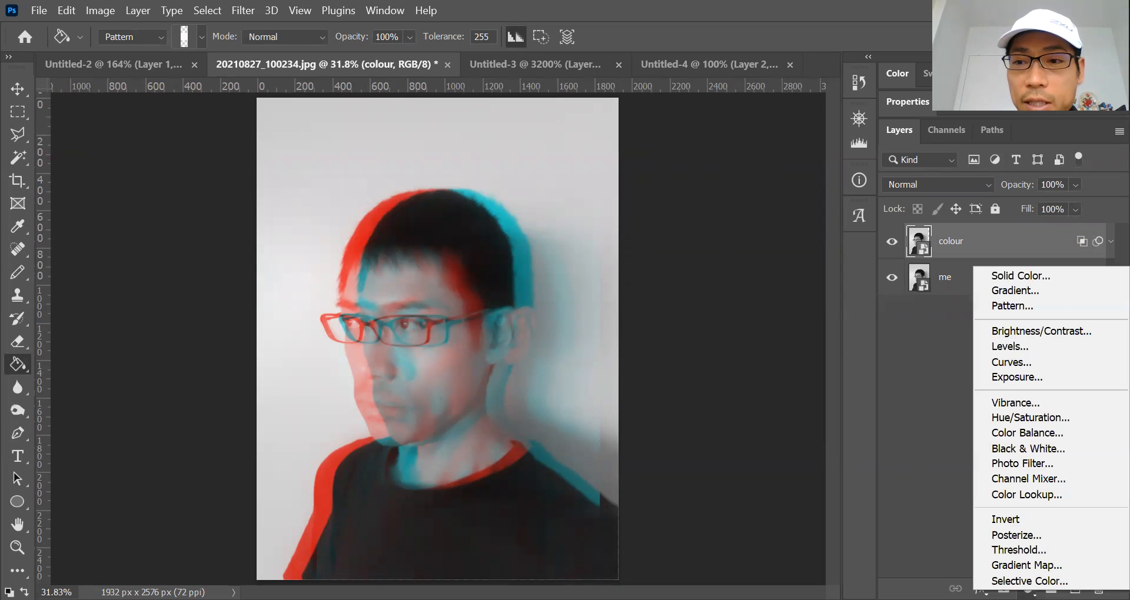
click(1037, 276)
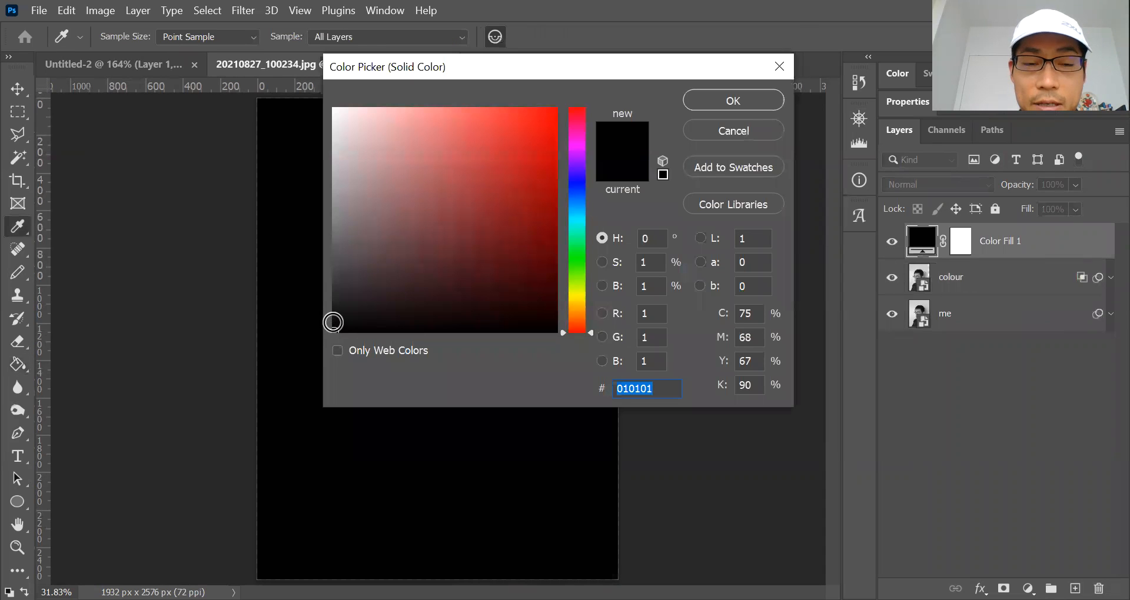
click(740, 103)
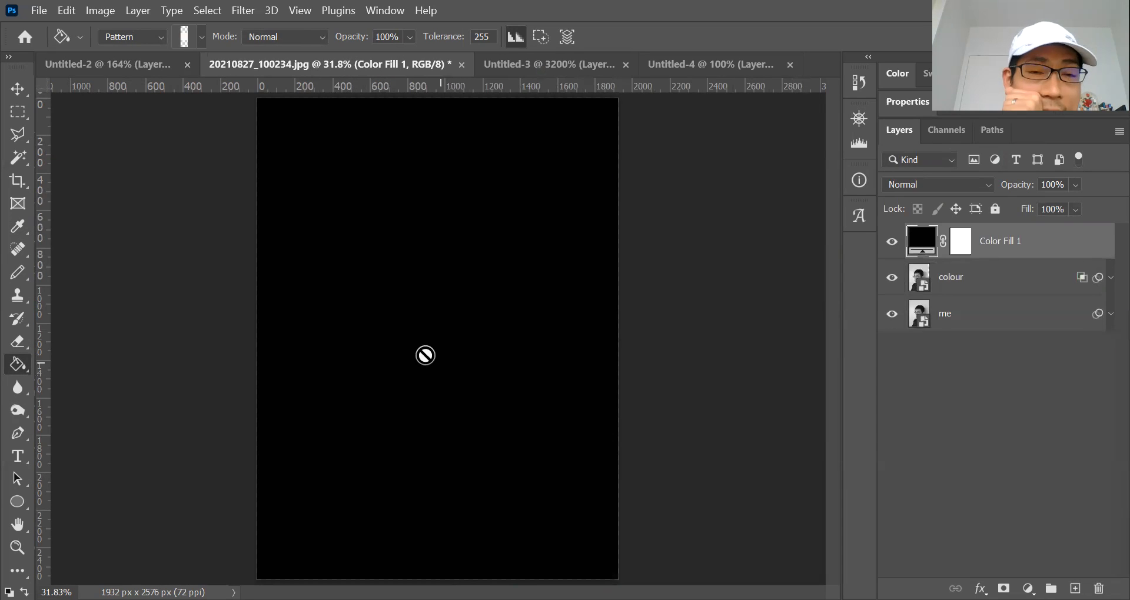
Enable a Pattern Overlay effect on the black fill layer and choose the "Horizontal line" pattern for it.
right_click(1009, 243)
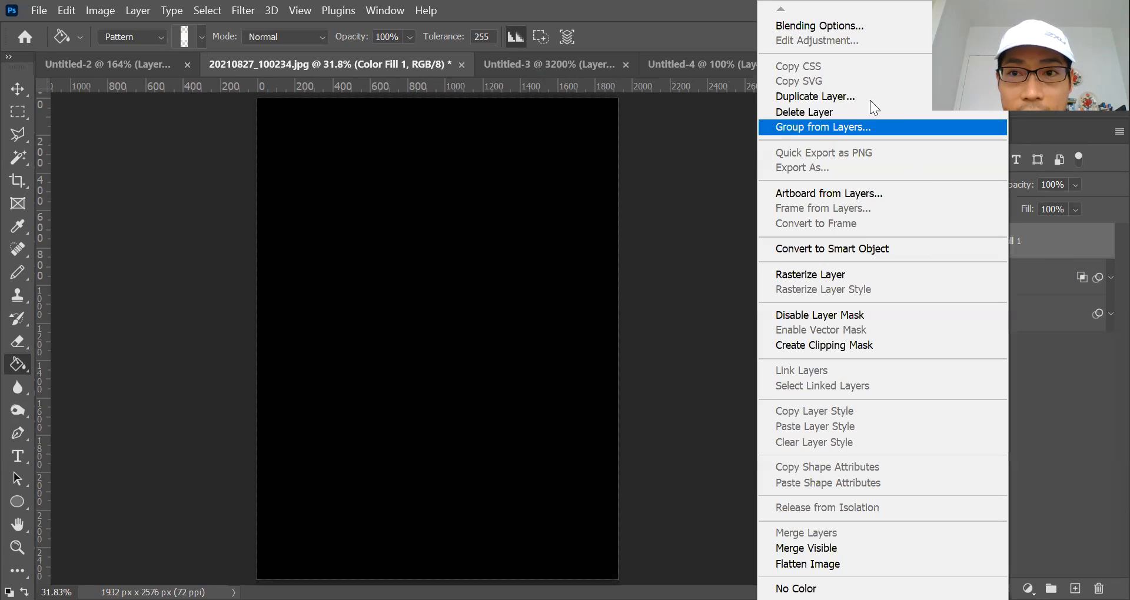
click(838, 26)
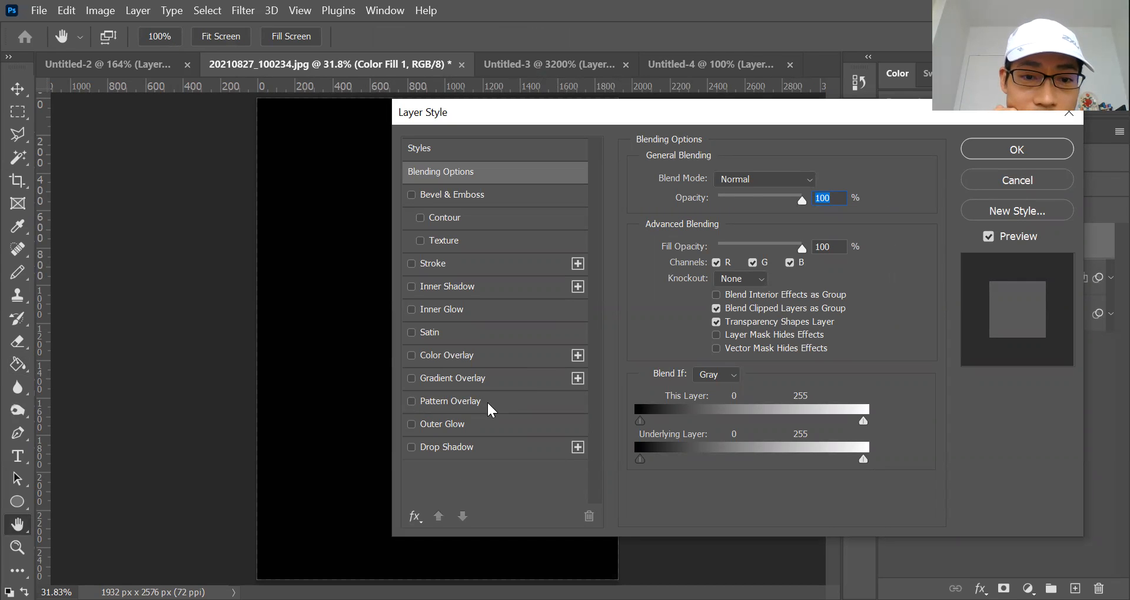
click(488, 403)
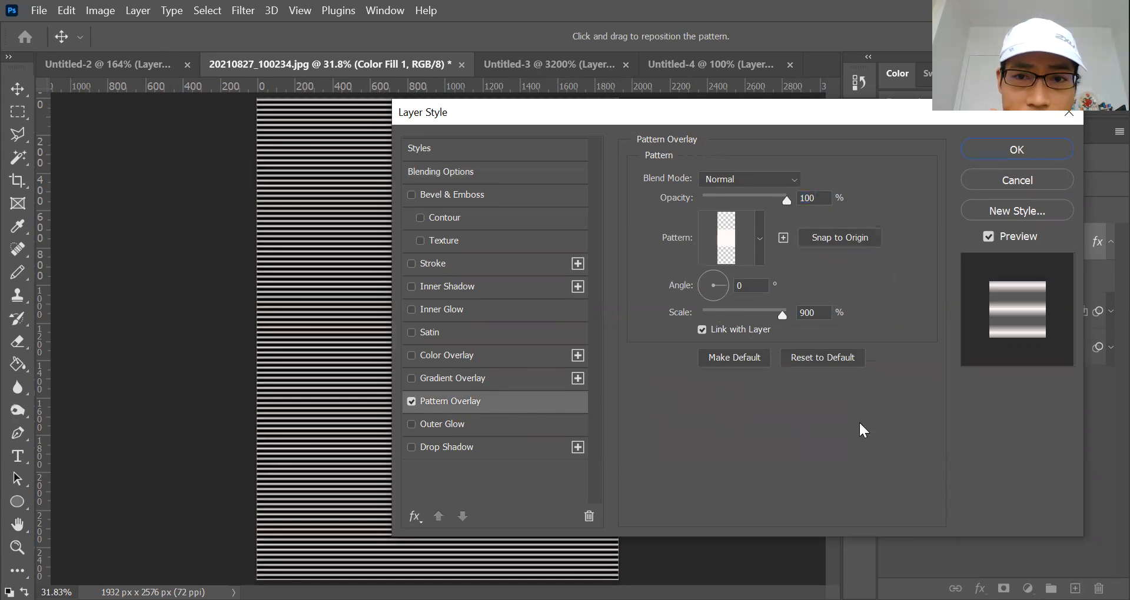
drag(617, 115, 548, 101)
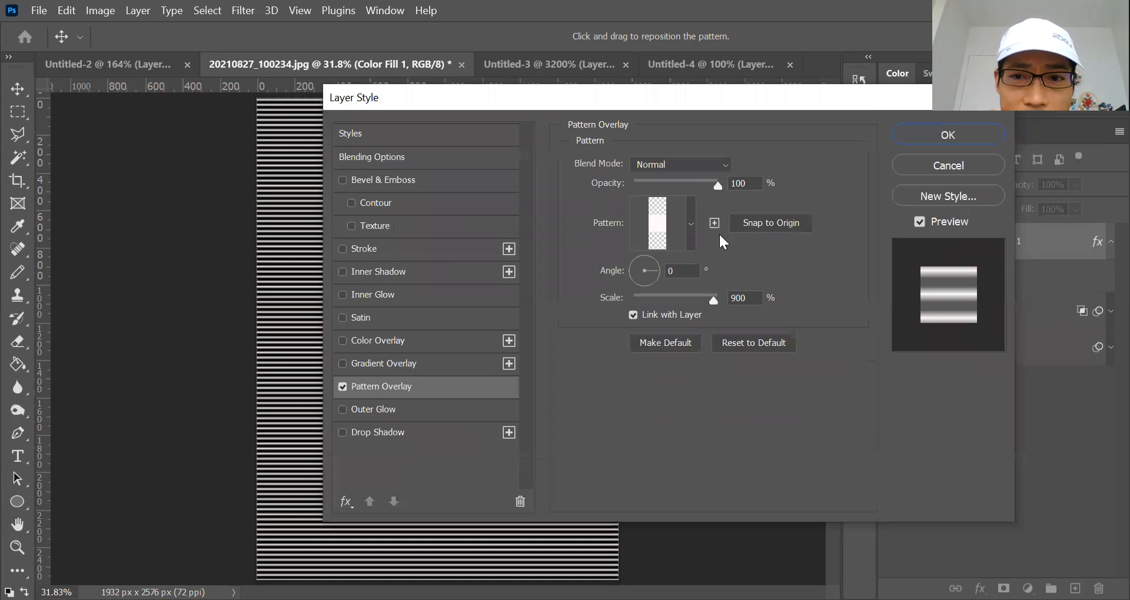
click(691, 223)
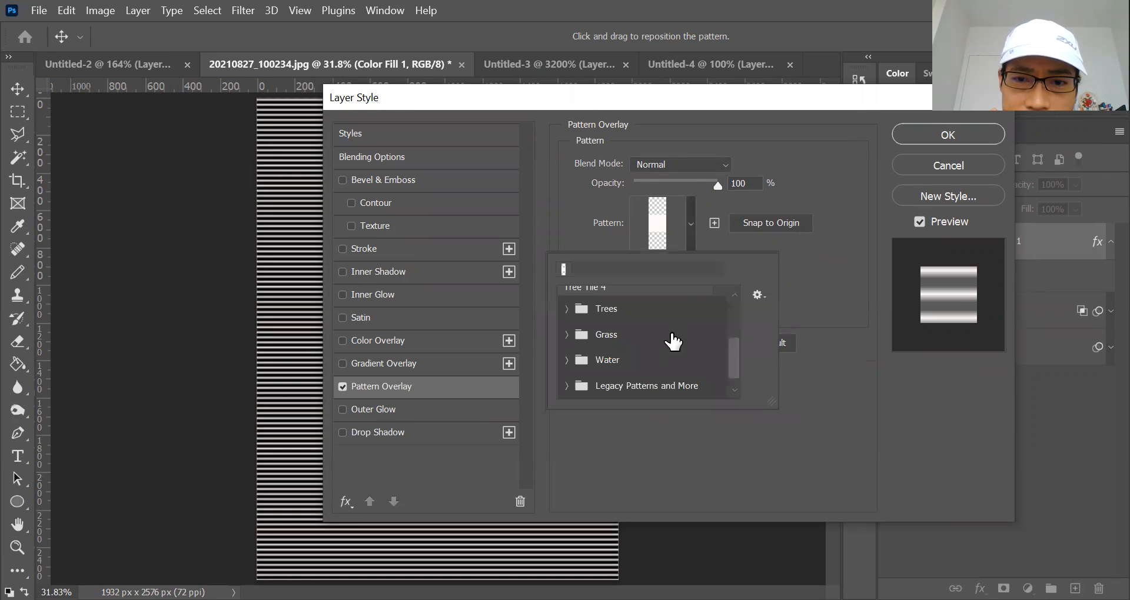
scroll(674, 338, down, 1)
scroll(668, 343, down, 1)
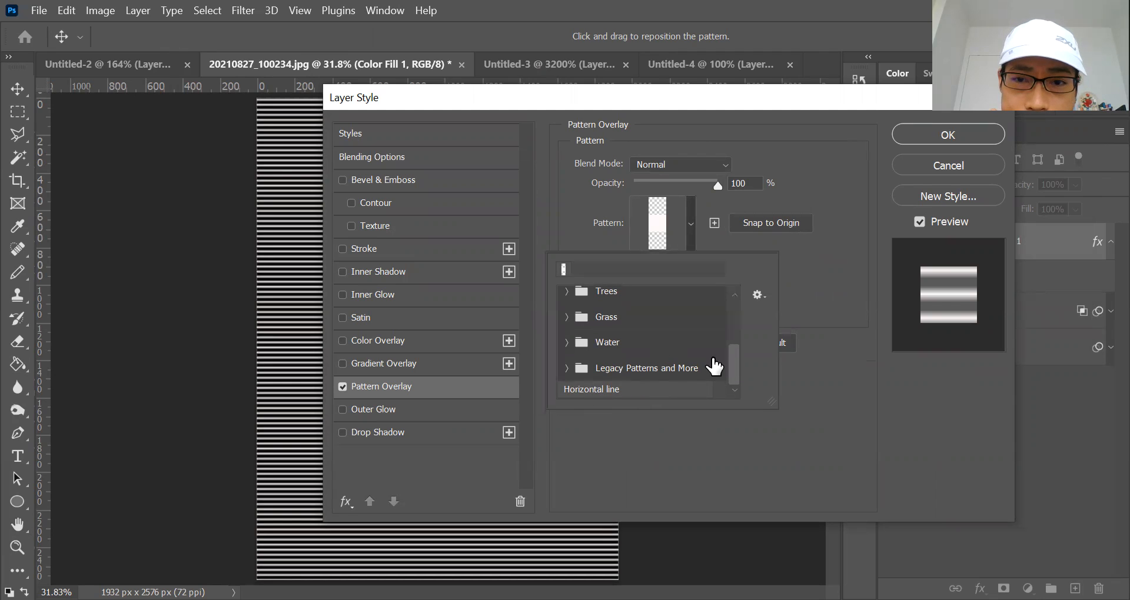
click(641, 393)
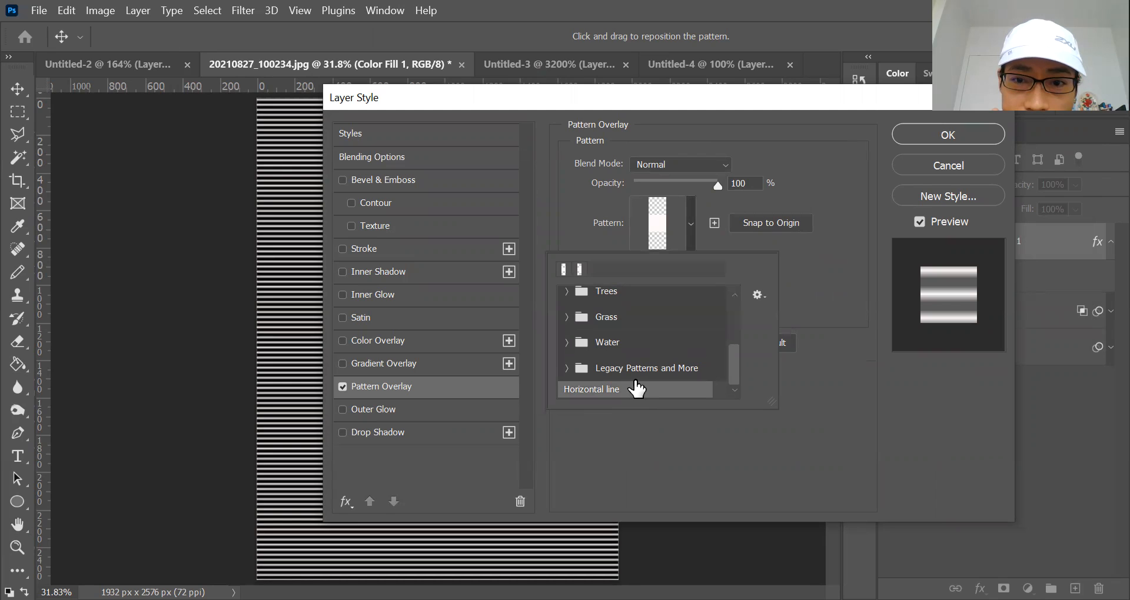
click(824, 398)
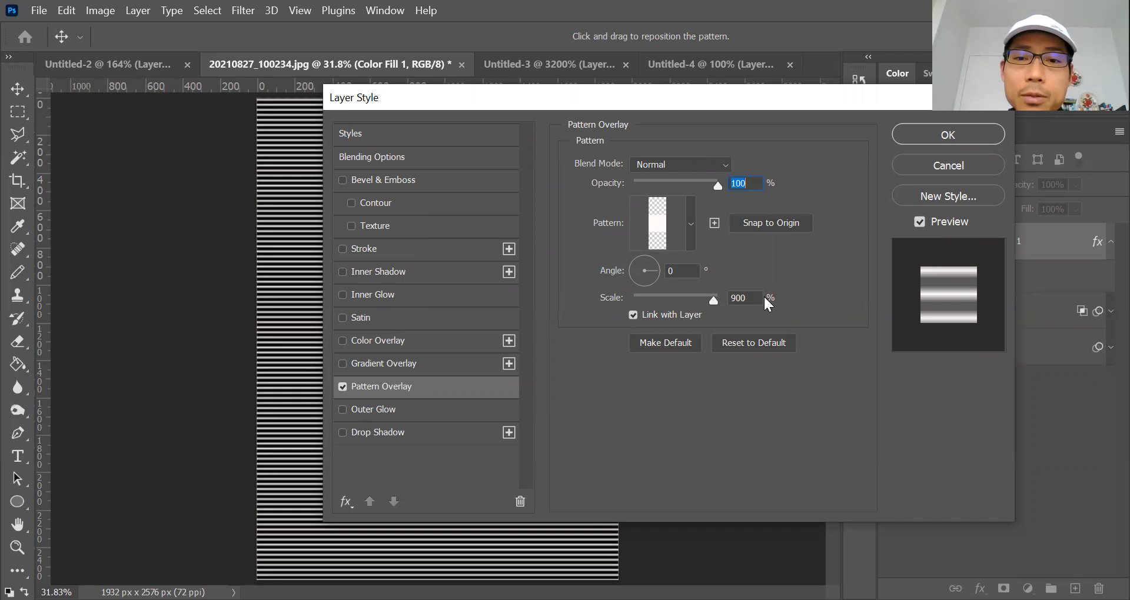
Try smaller Pattern Overlay scales of 1%, 29% and 284%.
drag(712, 300, 631, 292)
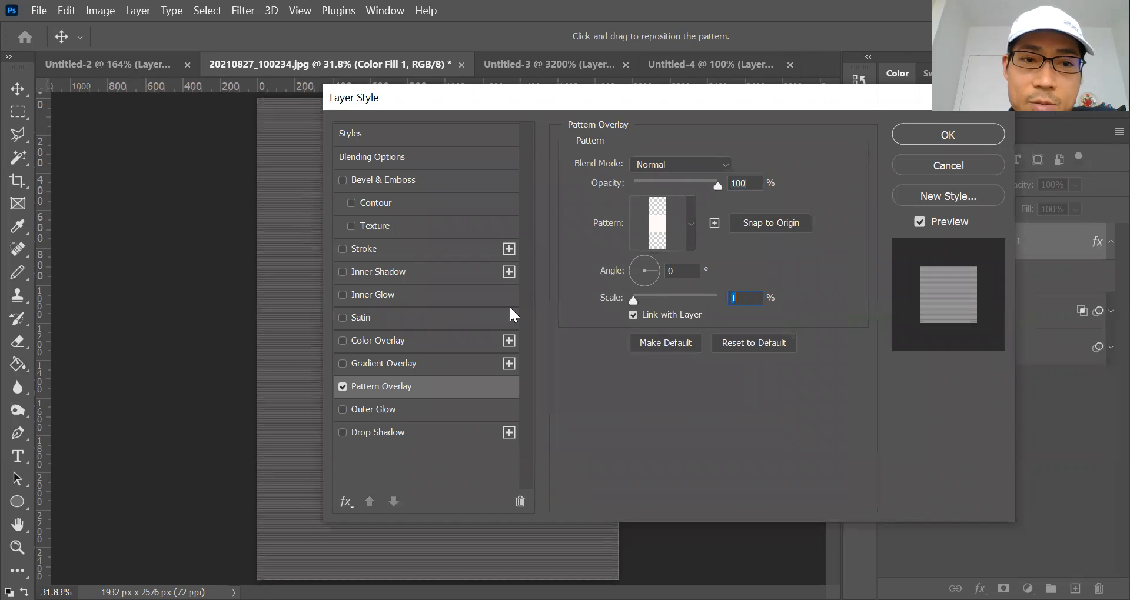
drag(632, 298, 654, 304)
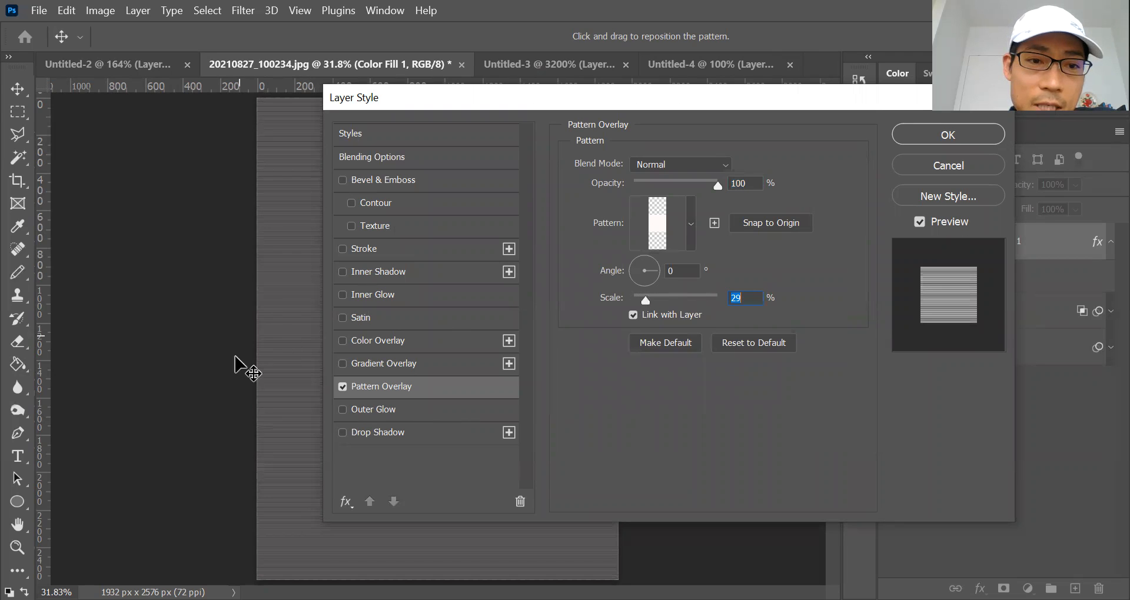
click(685, 297)
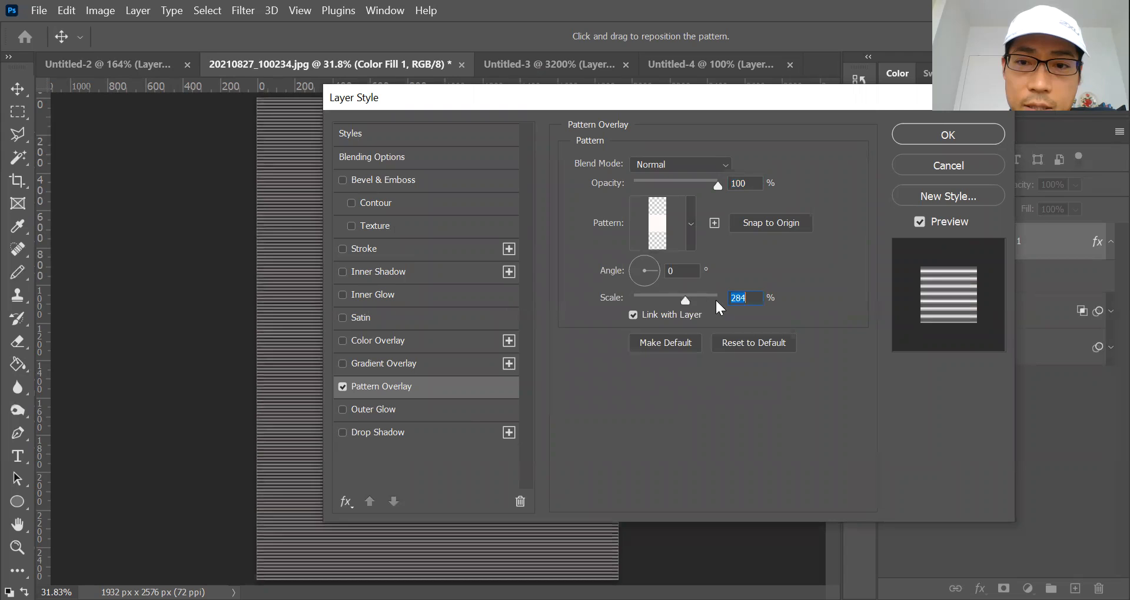
Set the Pattern Overlay scale to 900% and apply the layer style.
text(900)
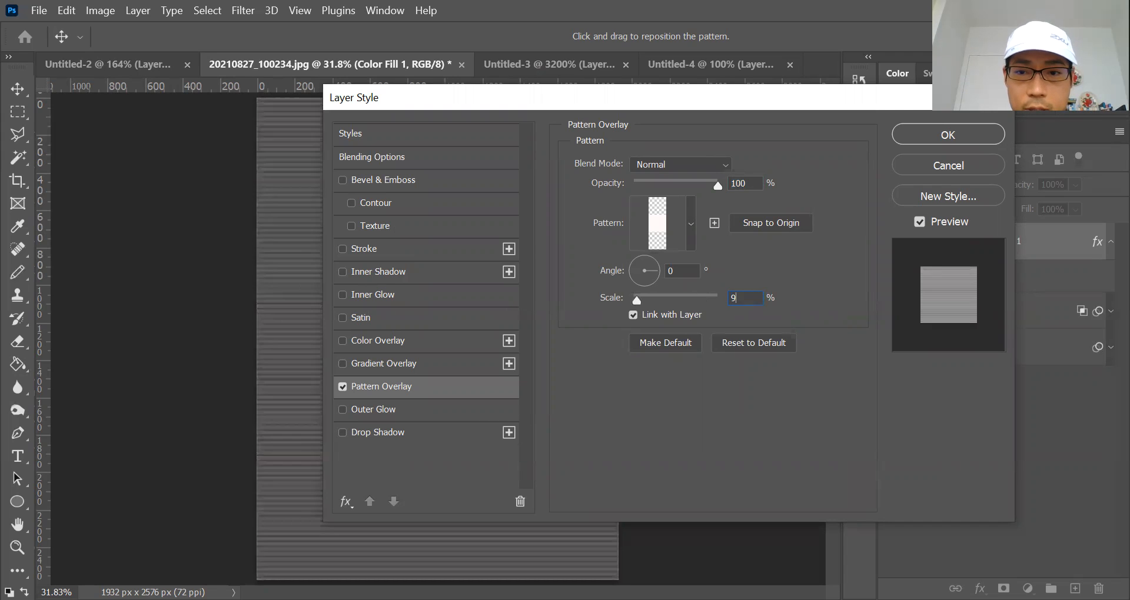
click(912, 135)
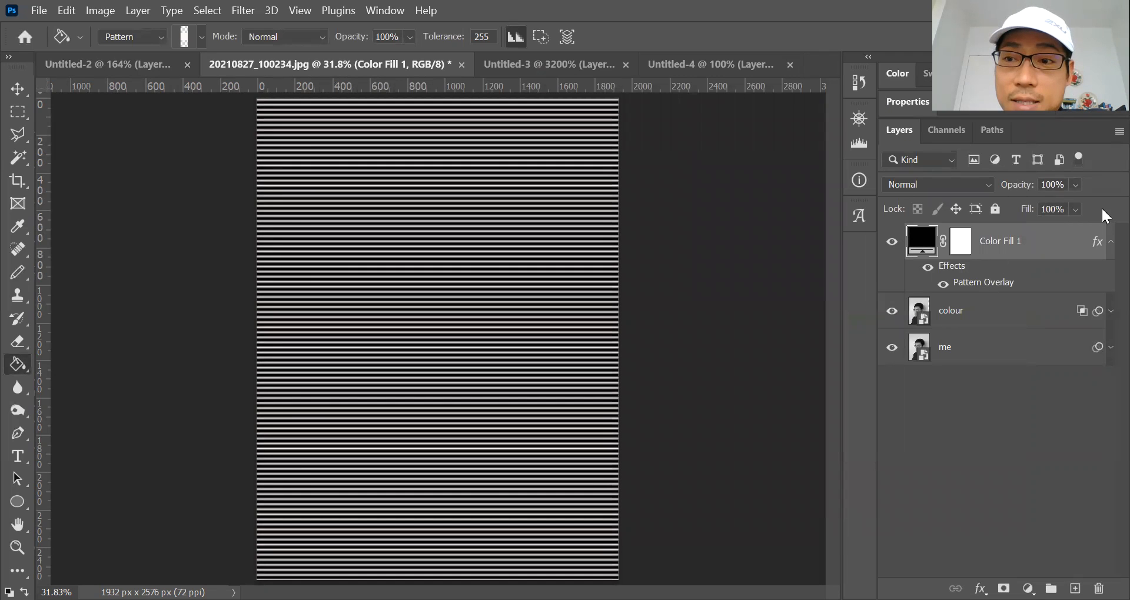
Lower the opacity of the patterned fill layer to 5%.
click(1075, 184)
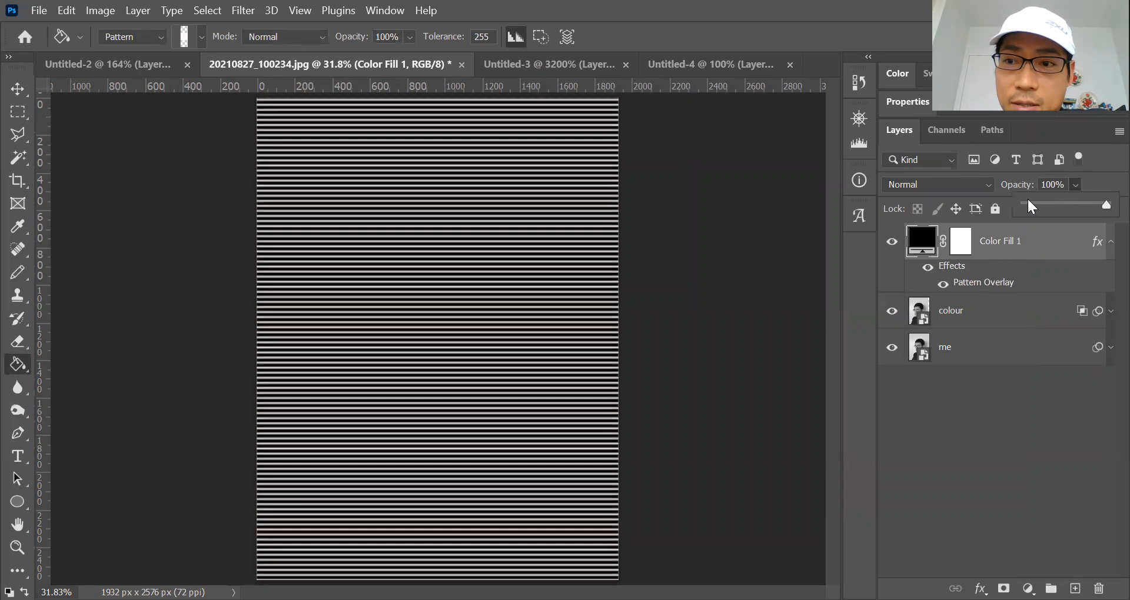
click(1028, 203)
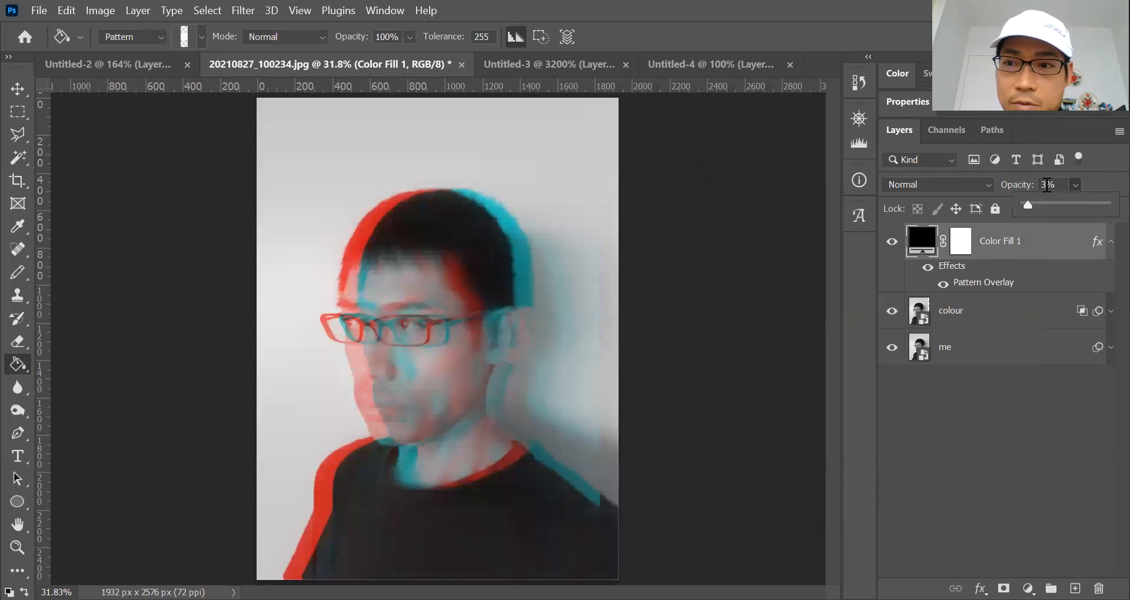
drag(1048, 184, 1008, 191)
text(5)
key(Return)
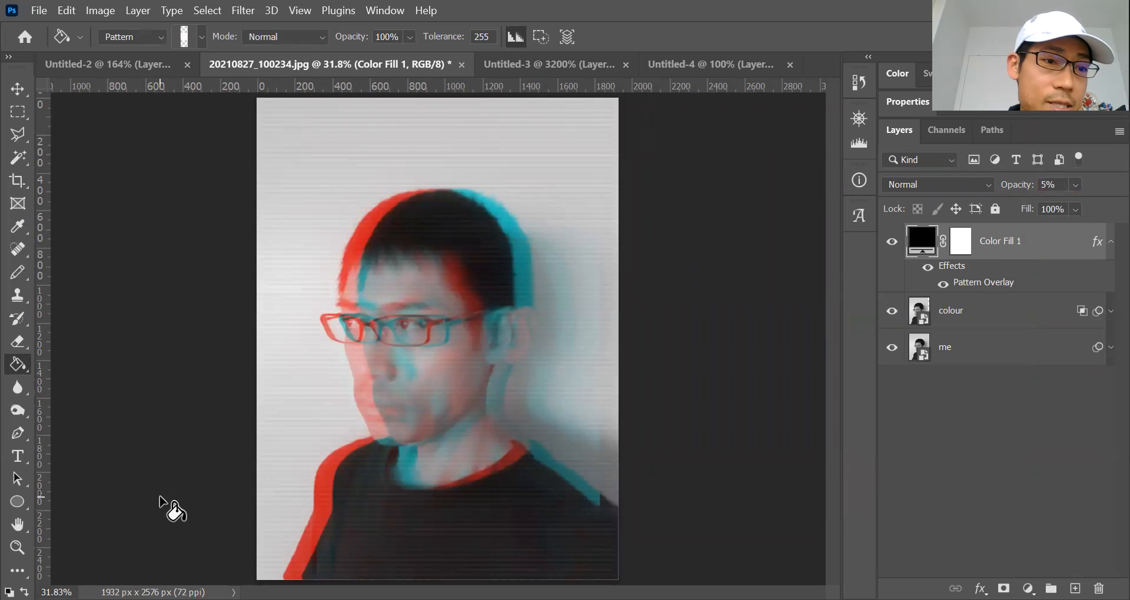
Zoom in on the face to 66.67% to examine the horizontal line overlay on the portrait.
click(17, 547)
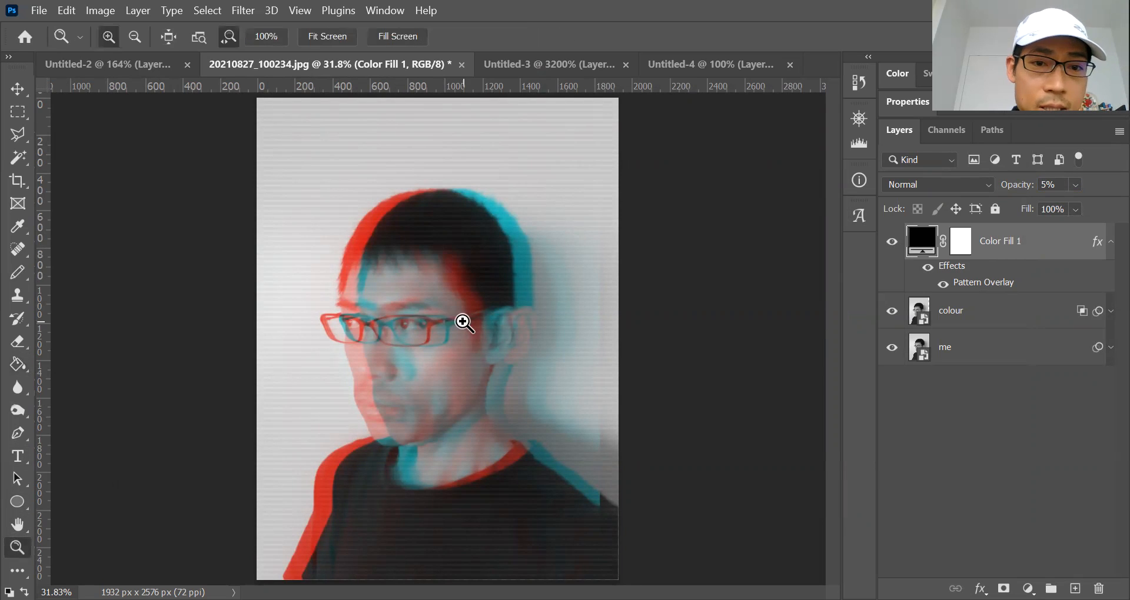
click(462, 328)
click(462, 328)
click(462, 326)
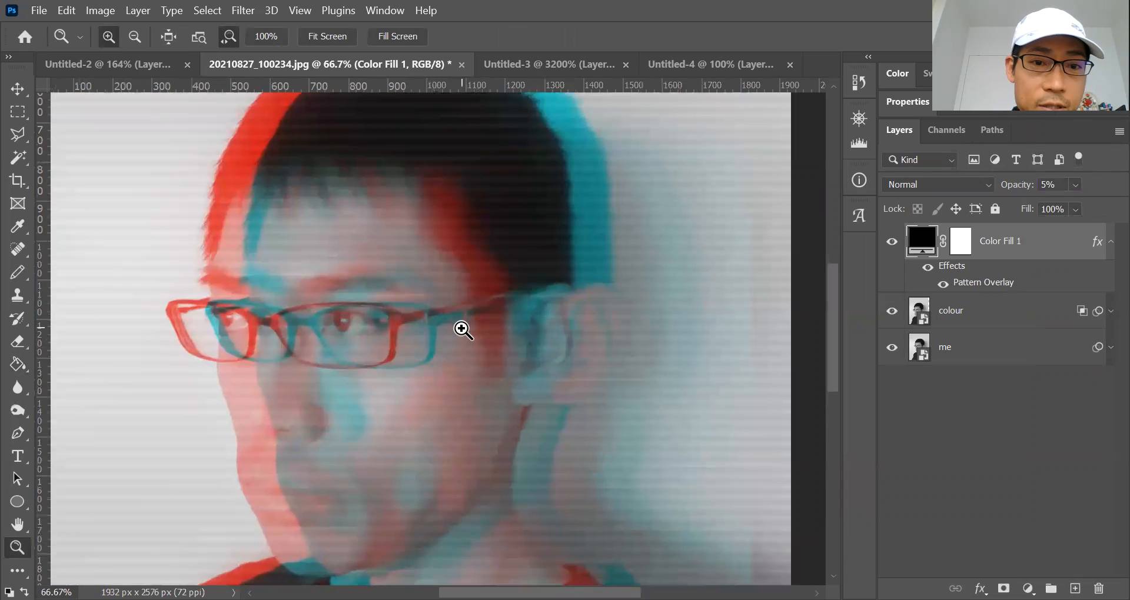